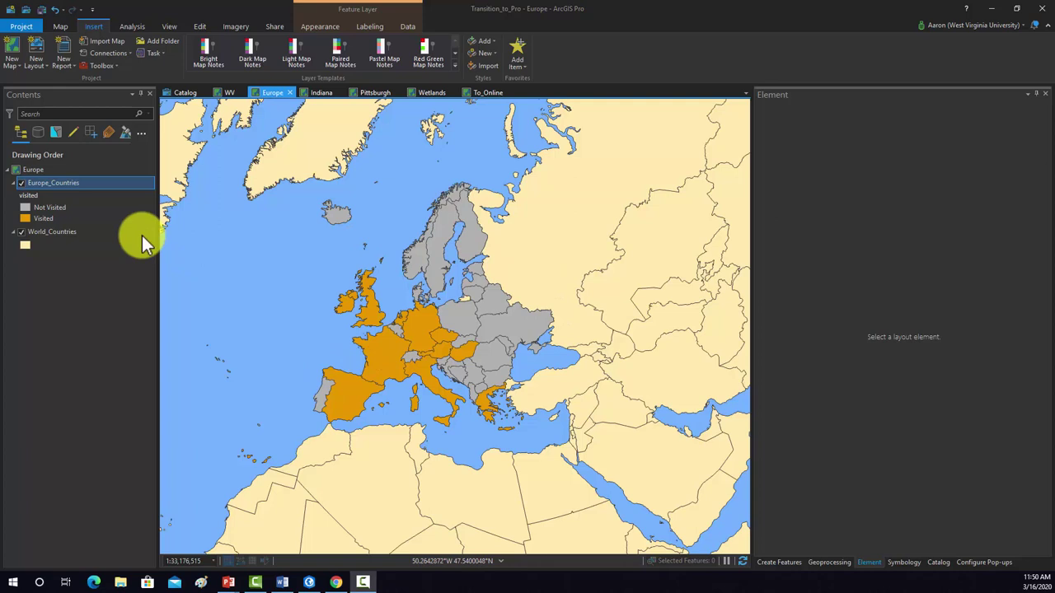
# Open the Symbology pane for the Europe_Countries layer from its context menu
pyautogui.click(55, 184)
pyautogui.rightClick(55, 184)
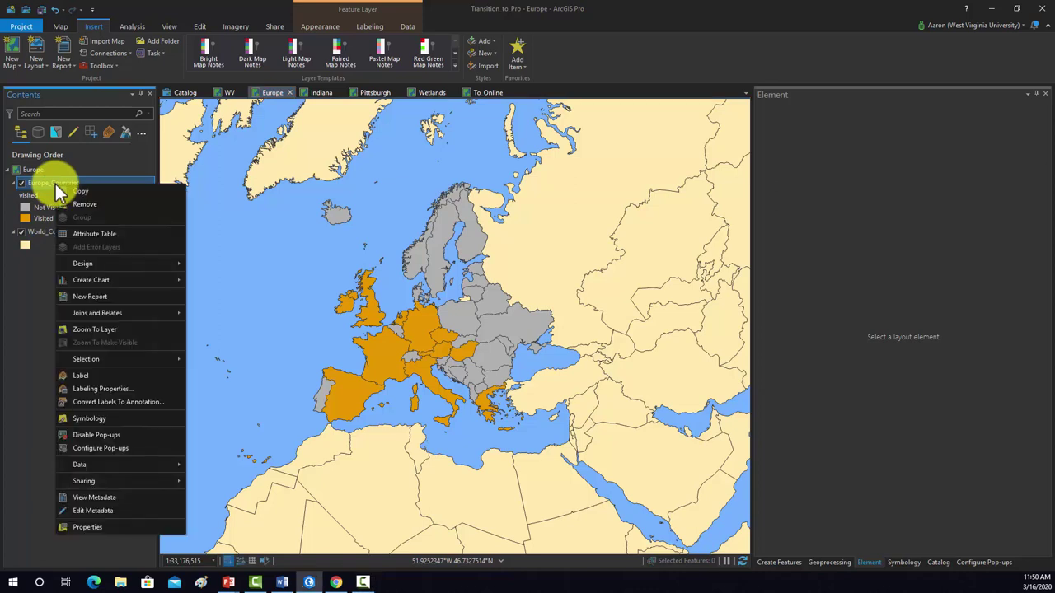
pyautogui.click(104, 419)
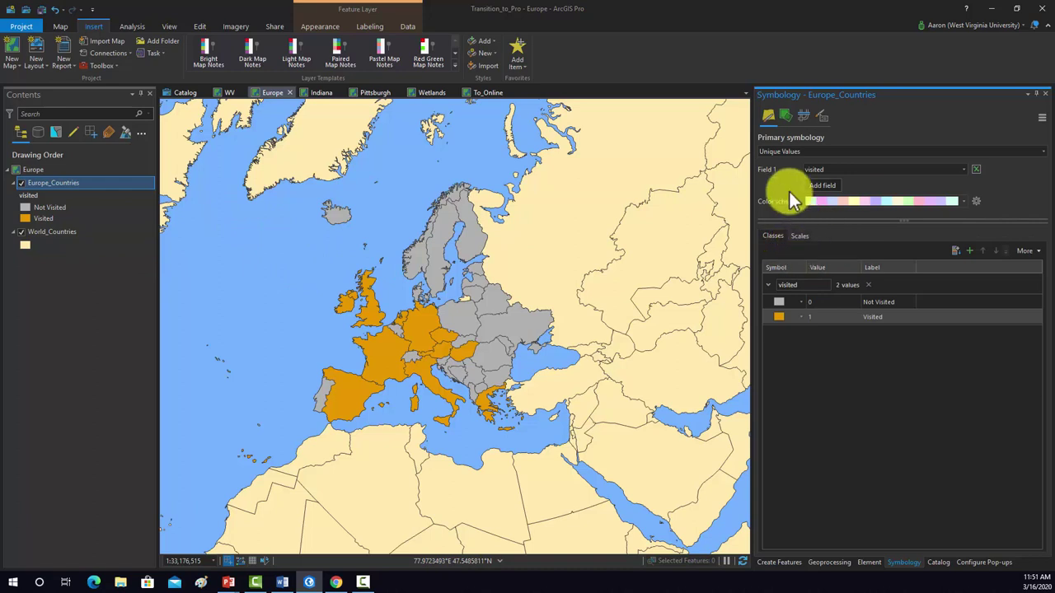
# Review the Europe map's Properties dialog, then close it
pyautogui.rightClick(35, 170)
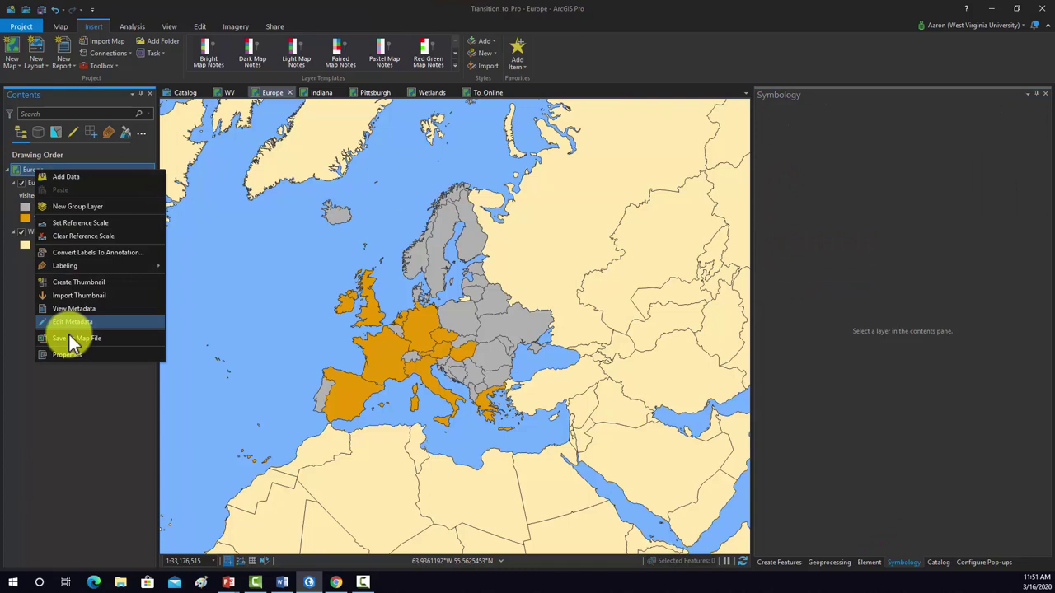
pyautogui.click(72, 355)
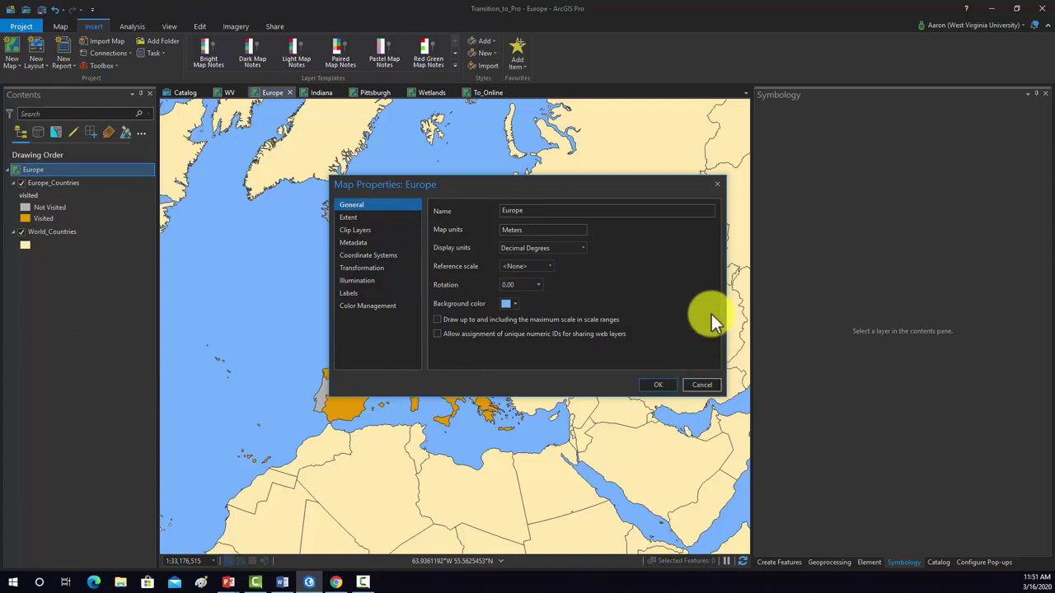
pyautogui.click(720, 190)
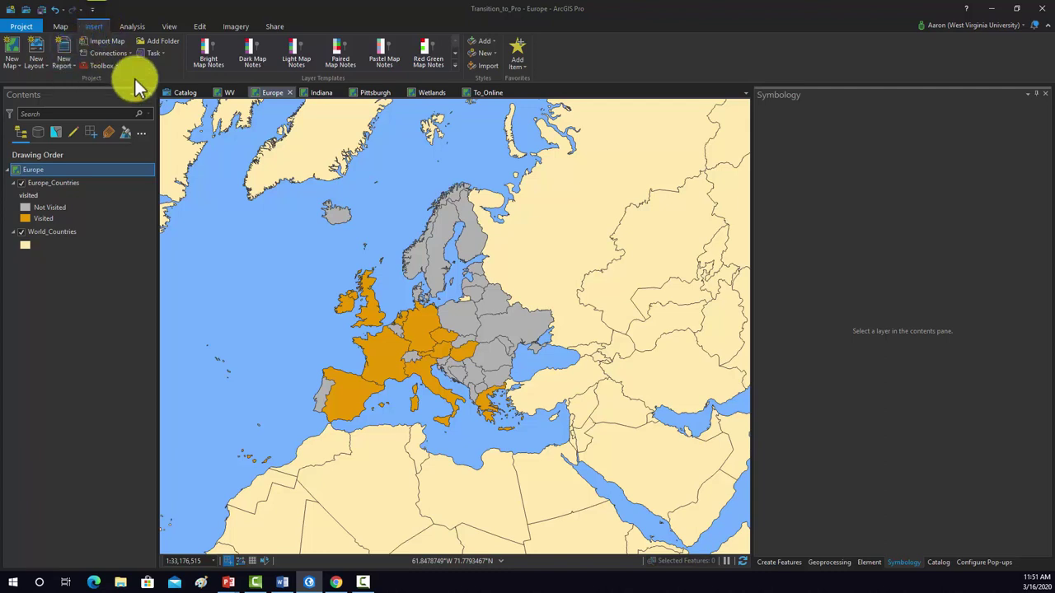
# Create an ANSI Letter portrait layout and change Layout1's page to 11 × 11 inches
pyautogui.click(35, 66)
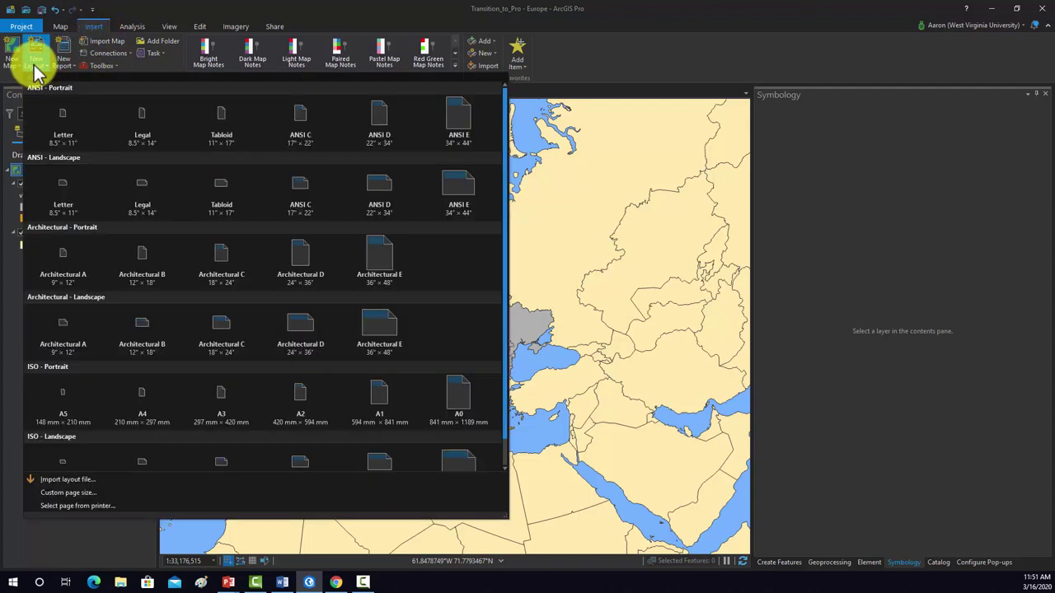
pyautogui.click(65, 122)
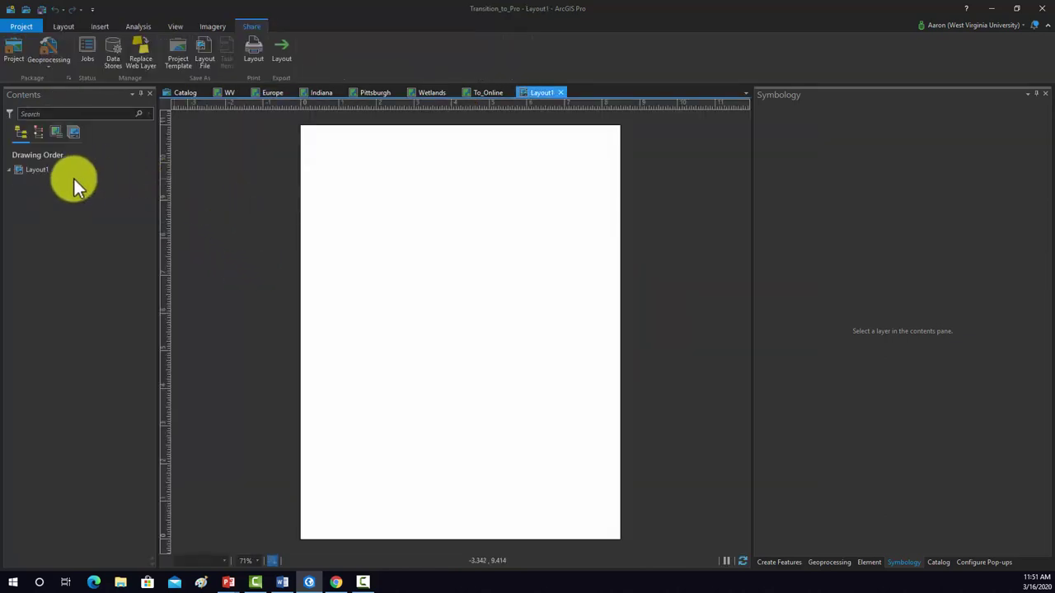
pyautogui.click(25, 171)
pyautogui.rightClick(23, 169)
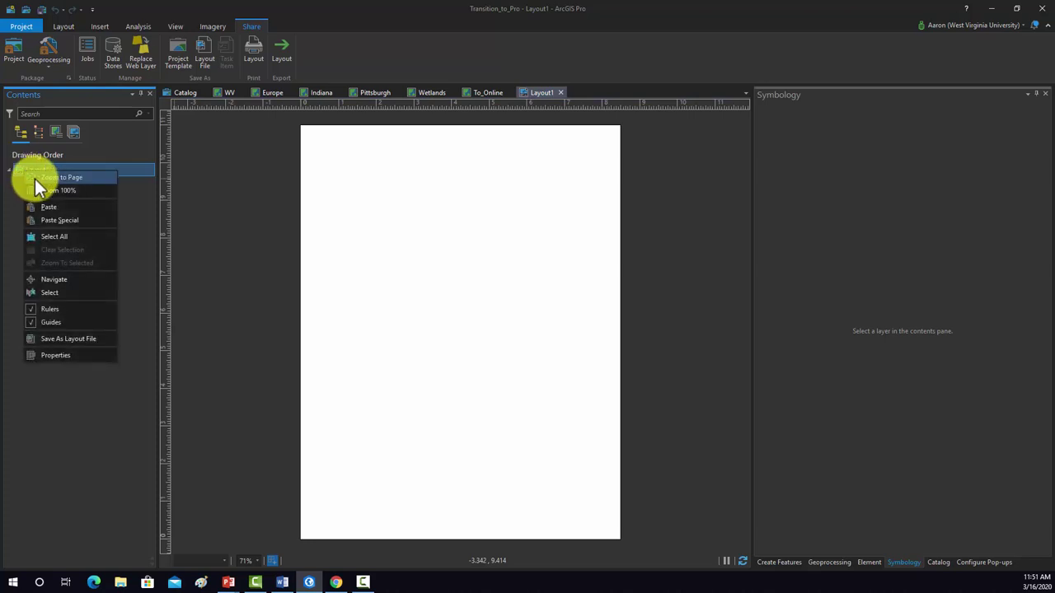
pyautogui.click(66, 356)
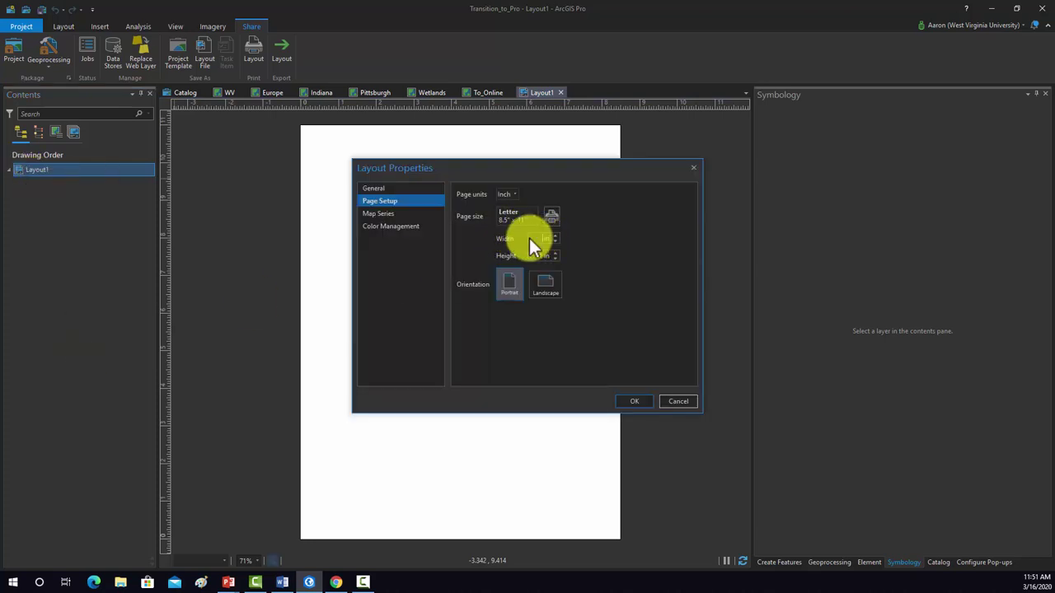
pyautogui.click(634, 401)
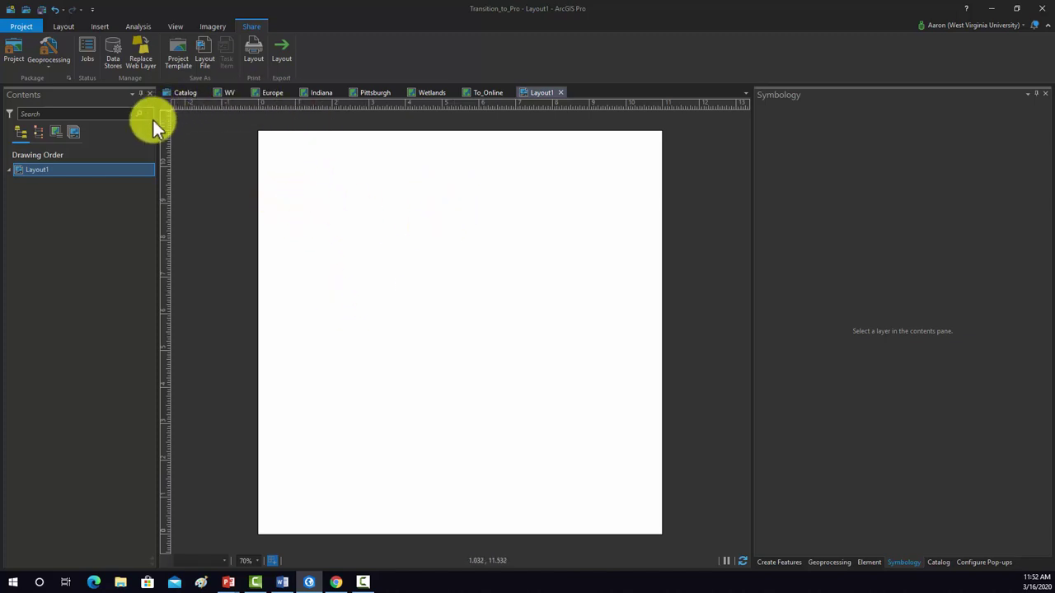
# Insert a map frame of the Europe map at 1:33,176,515 across the upper page
pyautogui.click(101, 26)
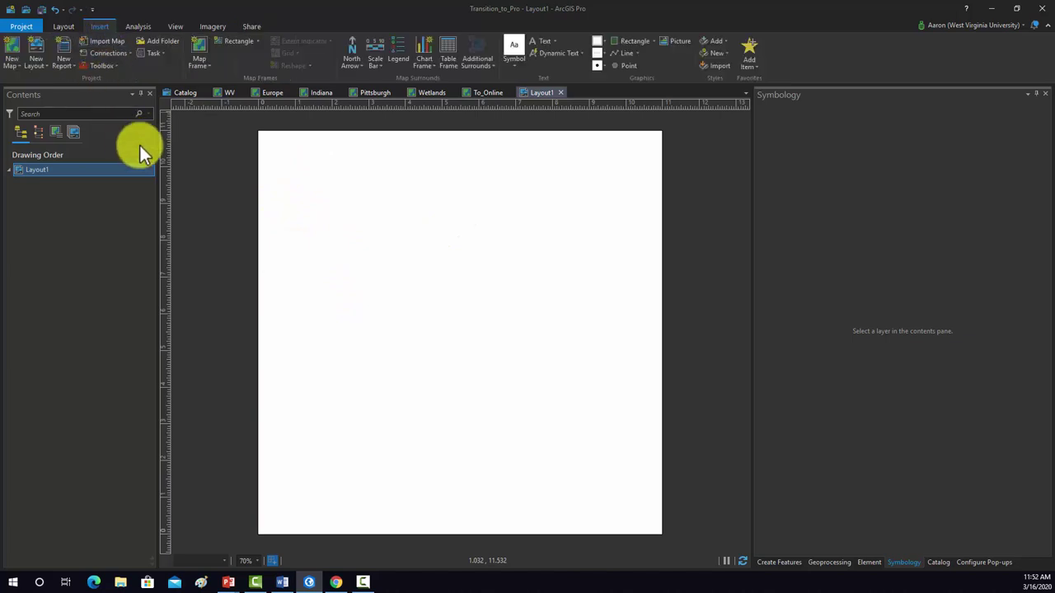
pyautogui.click(205, 64)
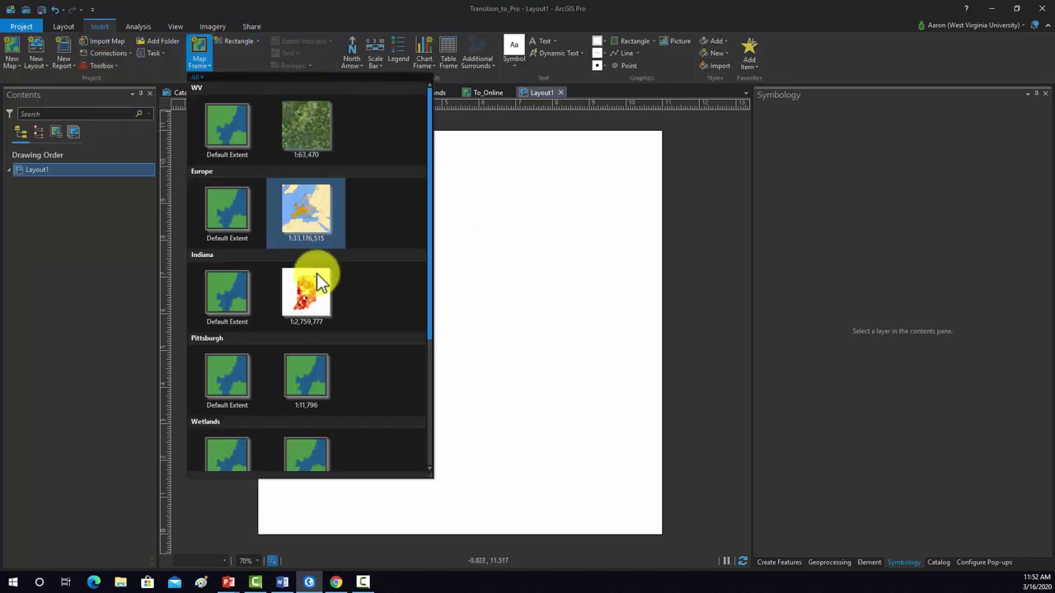
pyautogui.scroll(-5, 318, 377)
pyautogui.scroll(5, 318, 377)
pyautogui.click(308, 212)
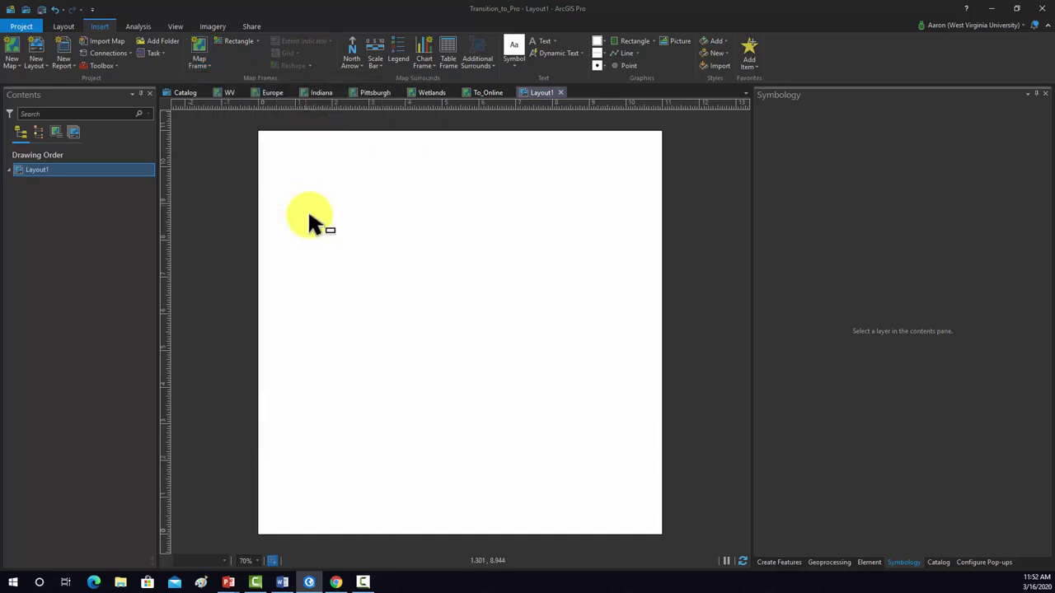
pyautogui.moveTo(278, 169)
pyautogui.mouseDown()
pyautogui.moveTo(509, 464)
pyautogui.moveTo(619, 486)
pyautogui.moveTo(644, 467)
pyautogui.mouseUp()
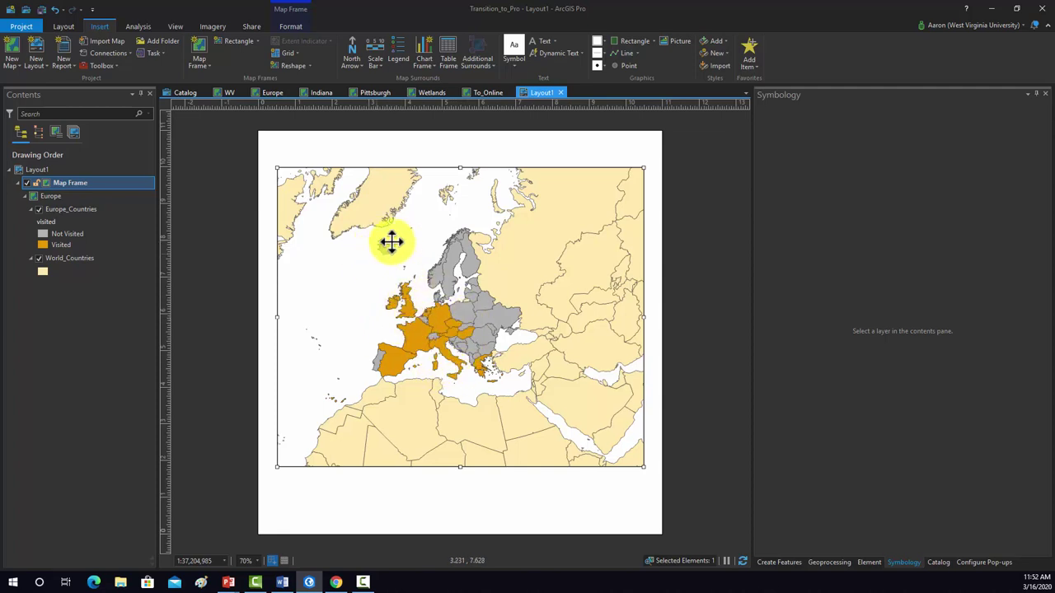
# Activate the map frame and zoom and pan until Europe fills it at 1:17,833,140
pyautogui.rightClick(394, 242)
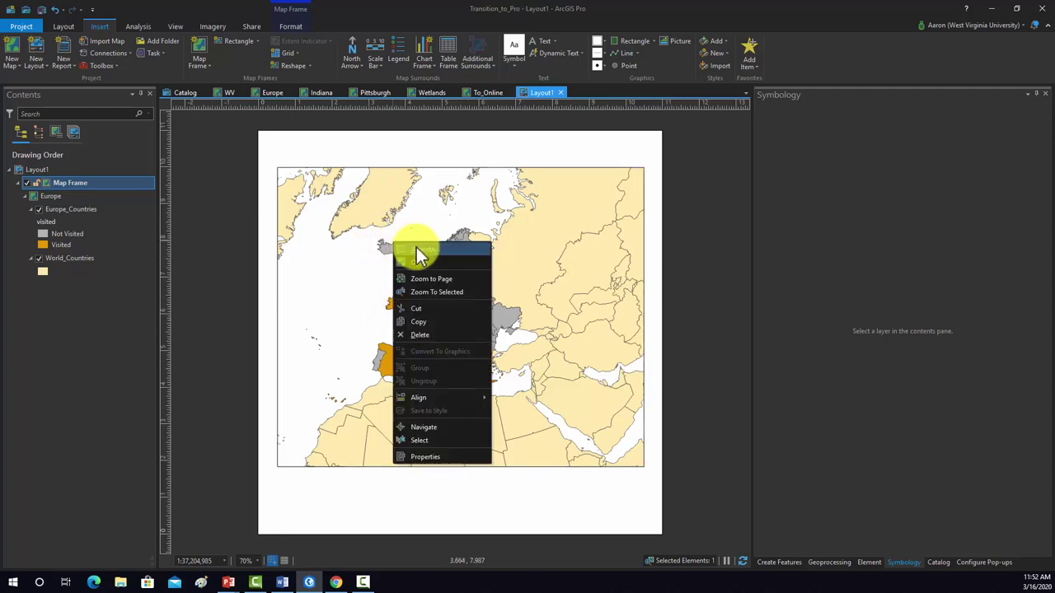
pyautogui.click(415, 247)
pyautogui.moveTo(423, 353); pyautogui.dragTo(434, 308)
pyautogui.scroll(3, 437, 317)
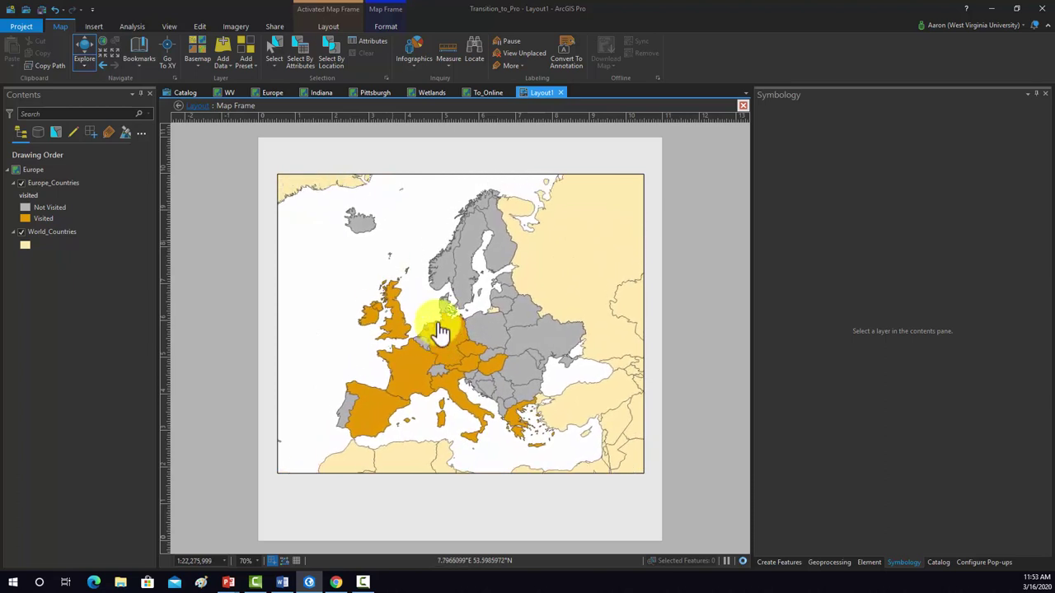
pyautogui.scroll(-1, 441, 337)
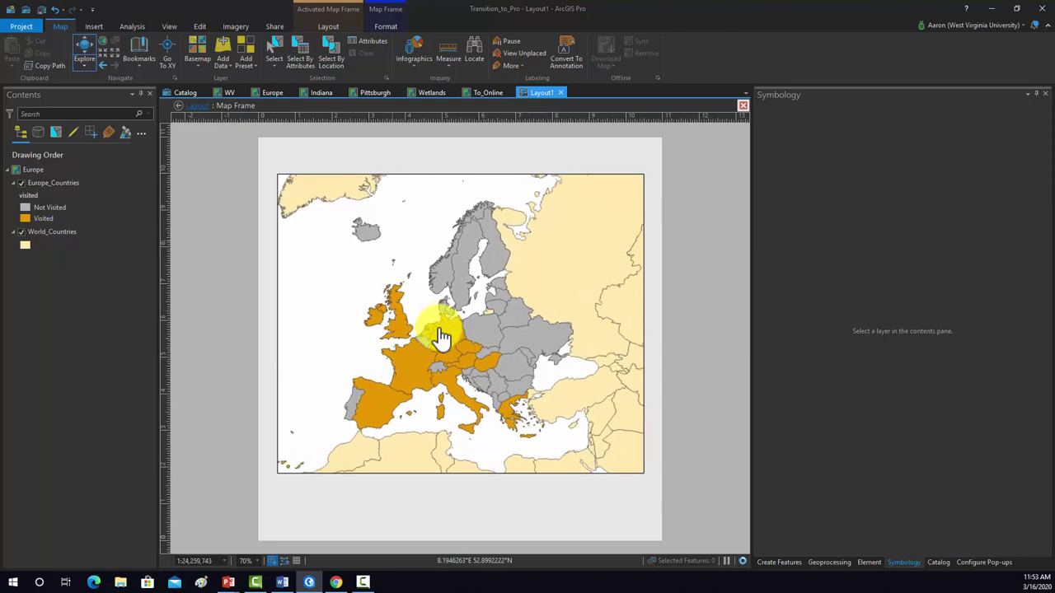
pyautogui.scroll(-3, 440, 336)
pyautogui.scroll(2, 441, 336)
pyautogui.scroll(2, 441, 336)
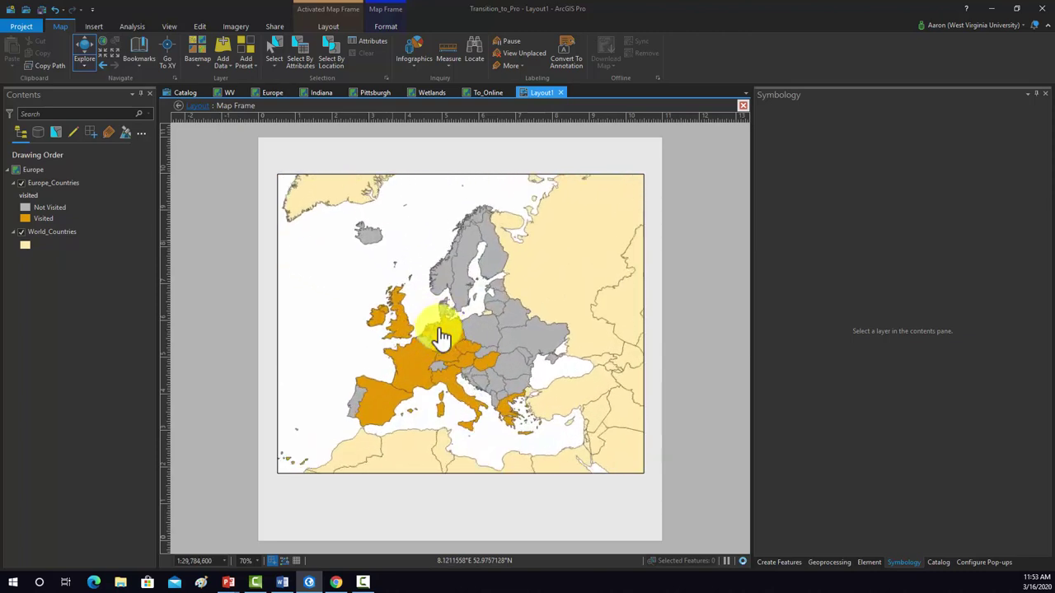
pyautogui.moveTo(440, 337); pyautogui.dragTo(433, 326)
pyautogui.scroll(1, 437, 321)
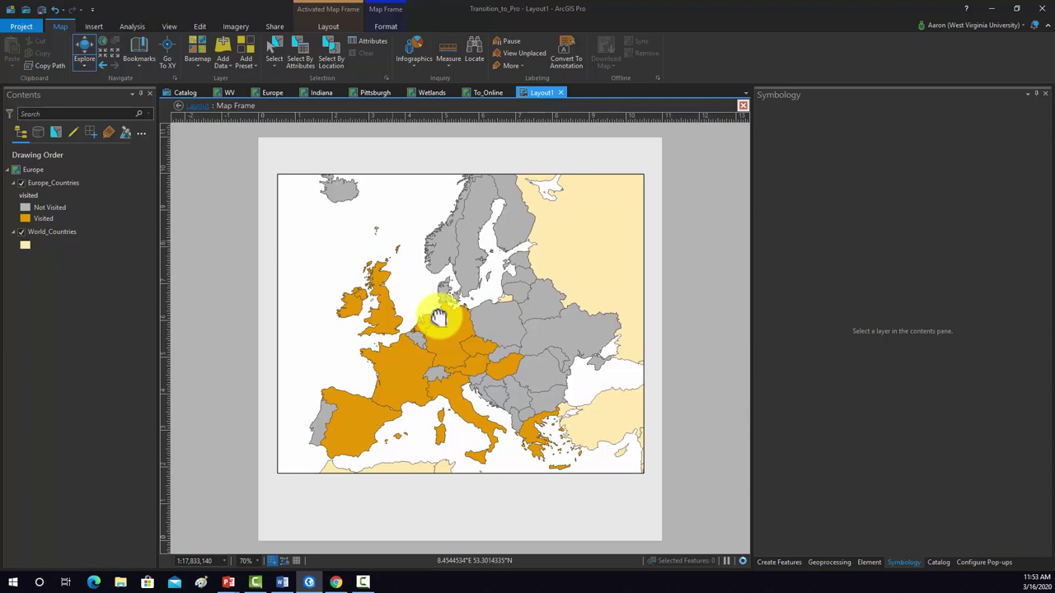
pyautogui.moveTo(439, 317); pyautogui.dragTo(426, 320)
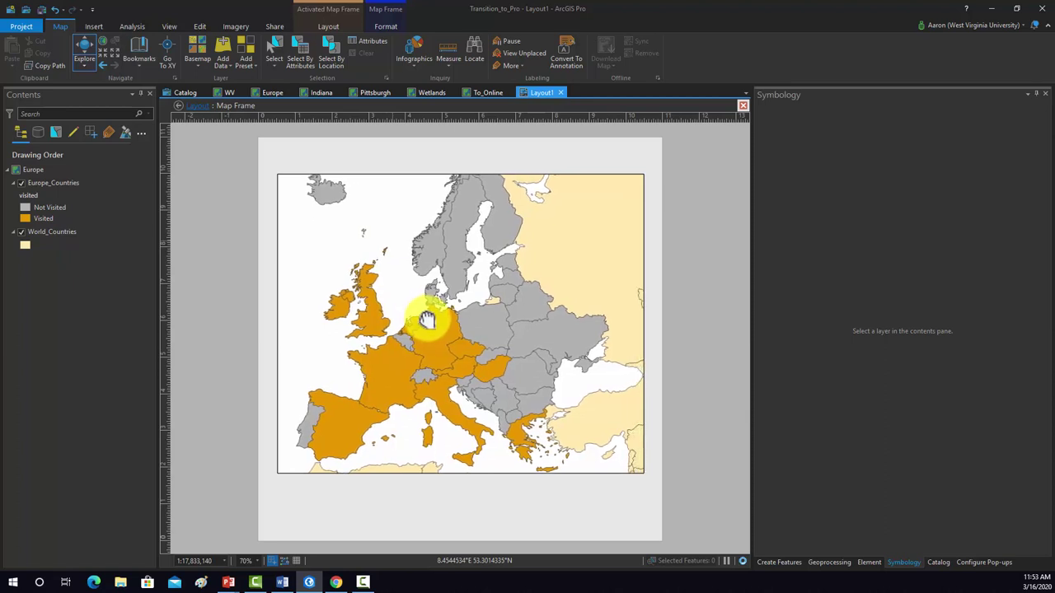
pyautogui.click(742, 107)
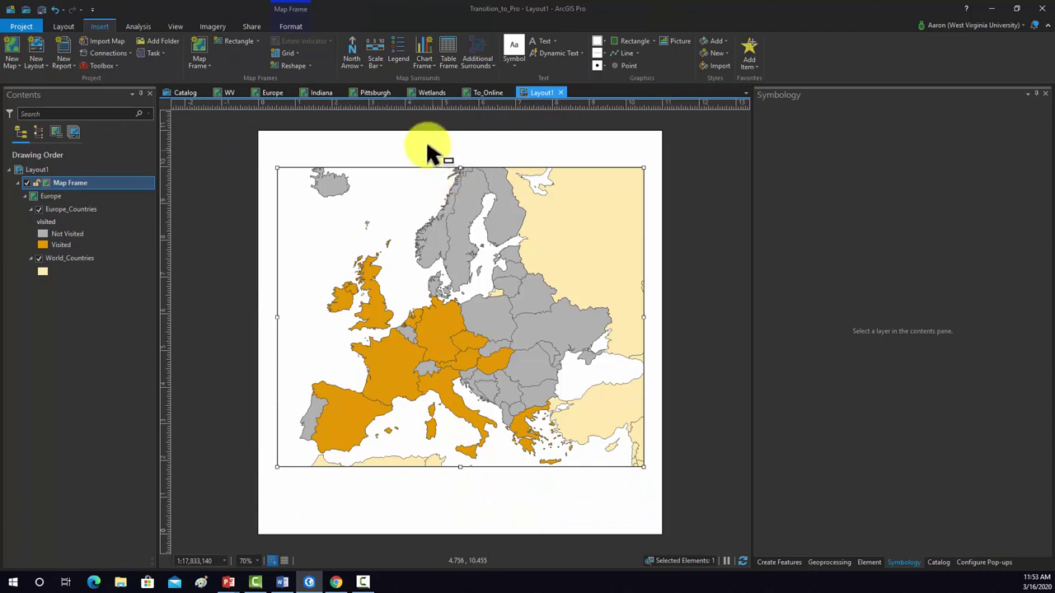
# Open the Format Map Frame display settings for the Map Frame element
pyautogui.click(153, 236)
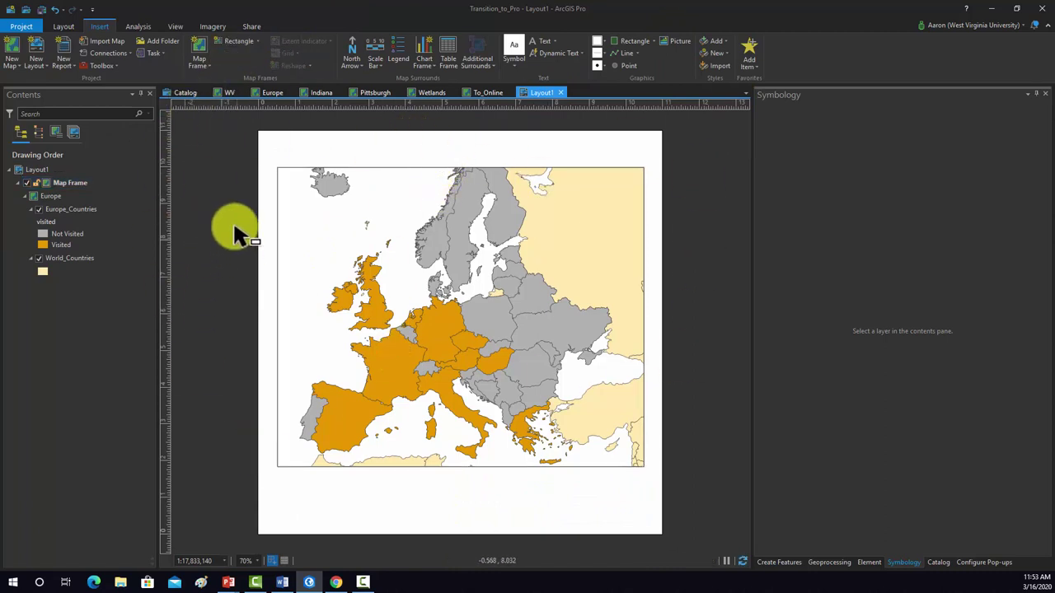
pyautogui.click(58, 260)
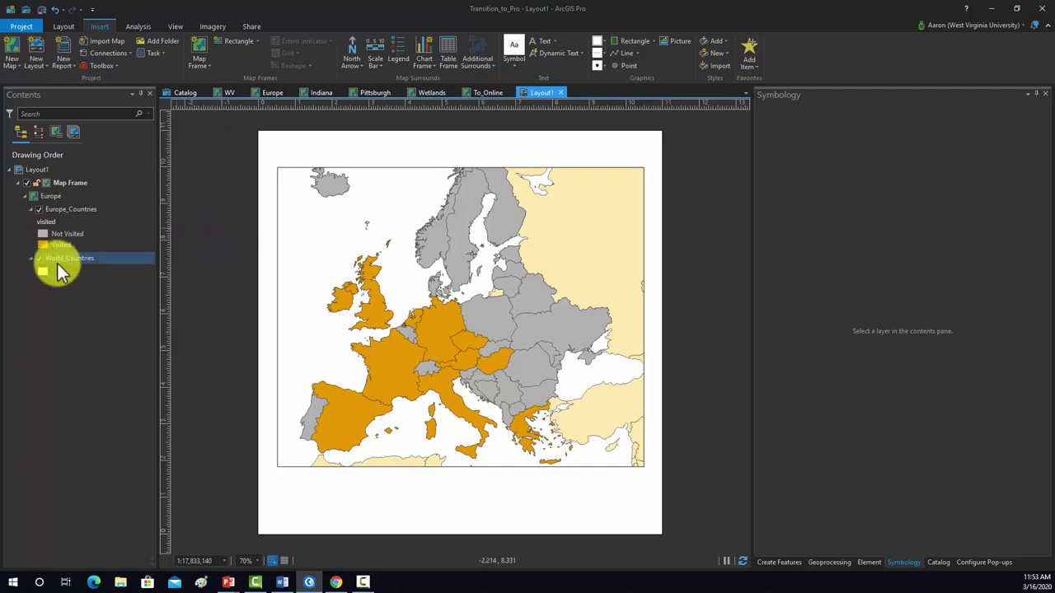
pyautogui.click(60, 183)
pyautogui.rightClick(59, 183)
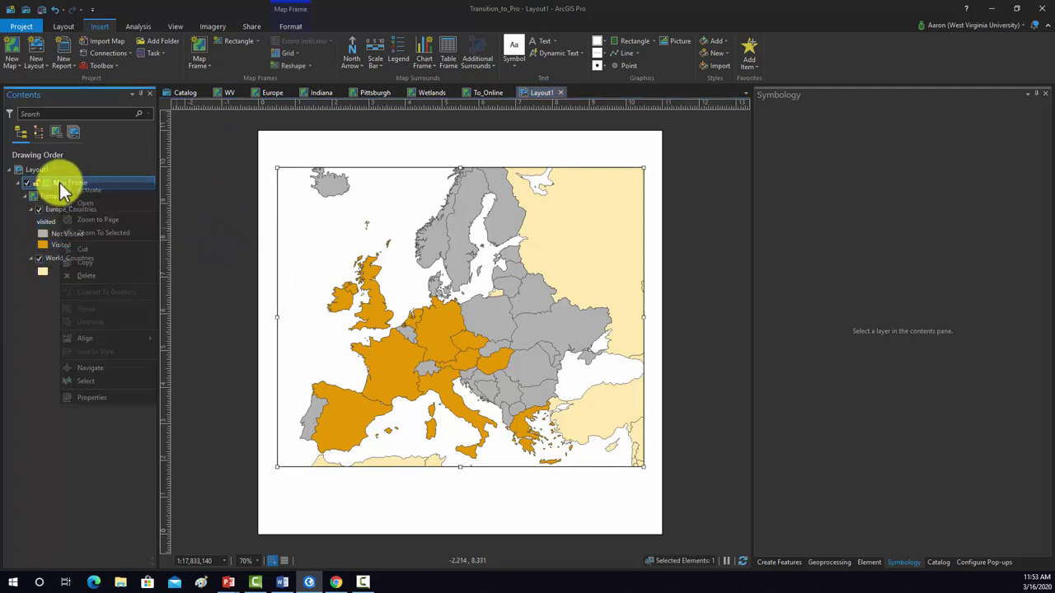
pyautogui.click(110, 397)
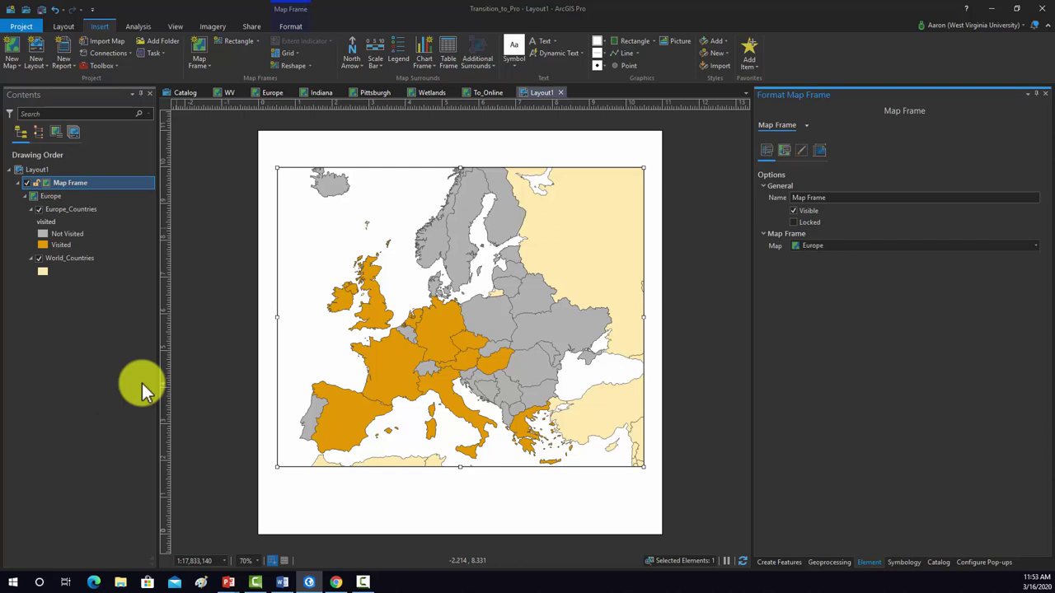
pyautogui.click(819, 151)
pyautogui.click(802, 150)
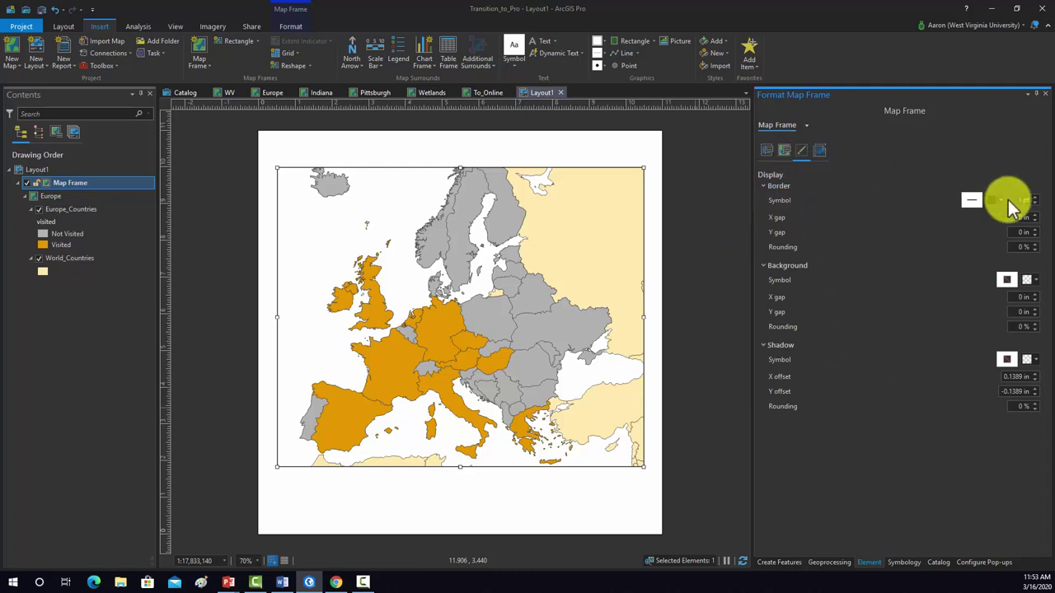
# Set the map frame background to light cyan and nudge the frame slightly upward
pyautogui.click(1035, 281)
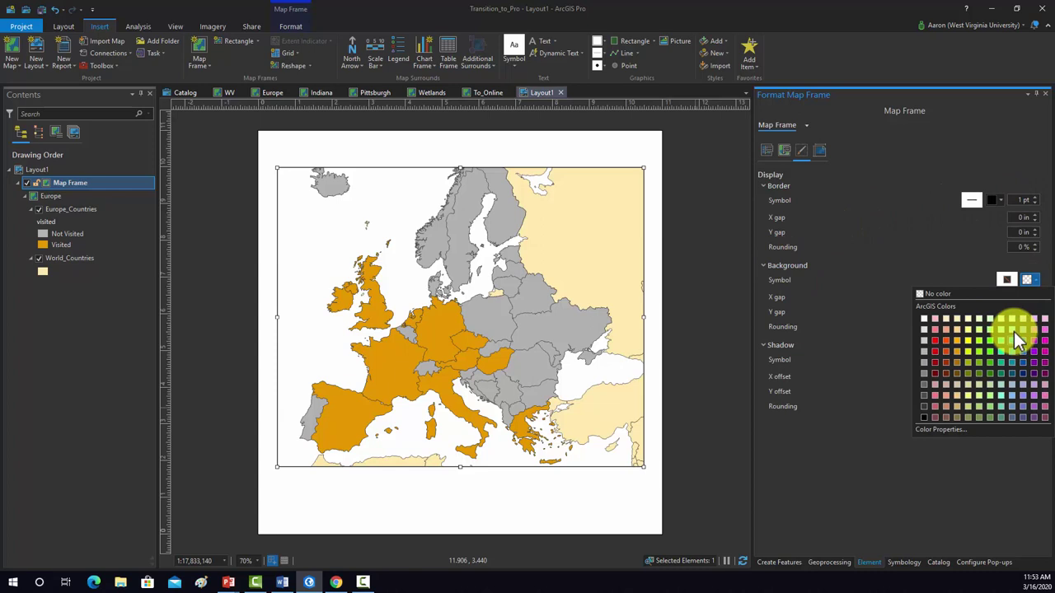
pyautogui.click(1015, 330)
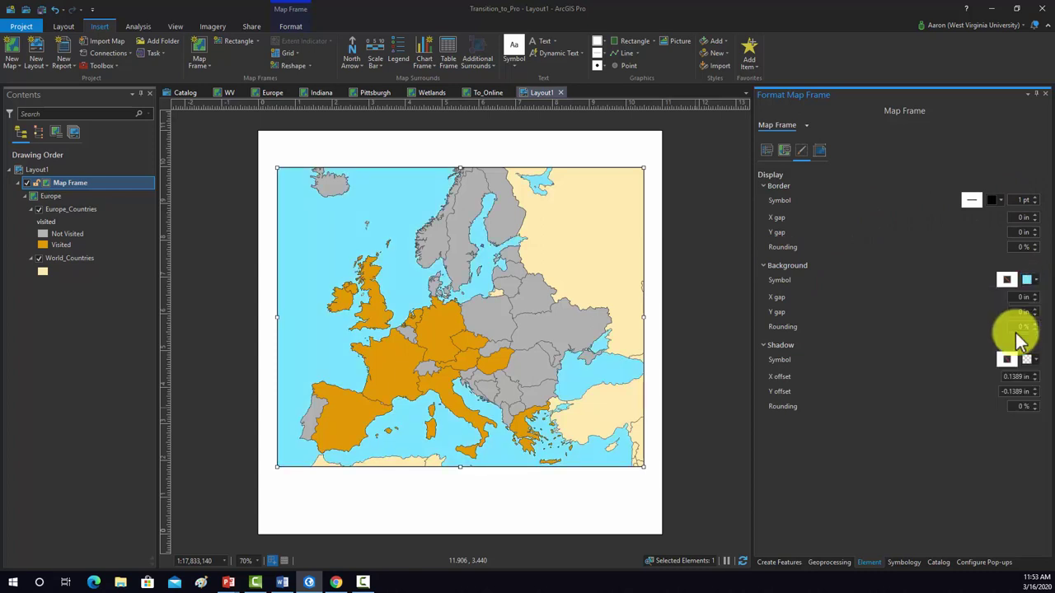
pyautogui.click(939, 345)
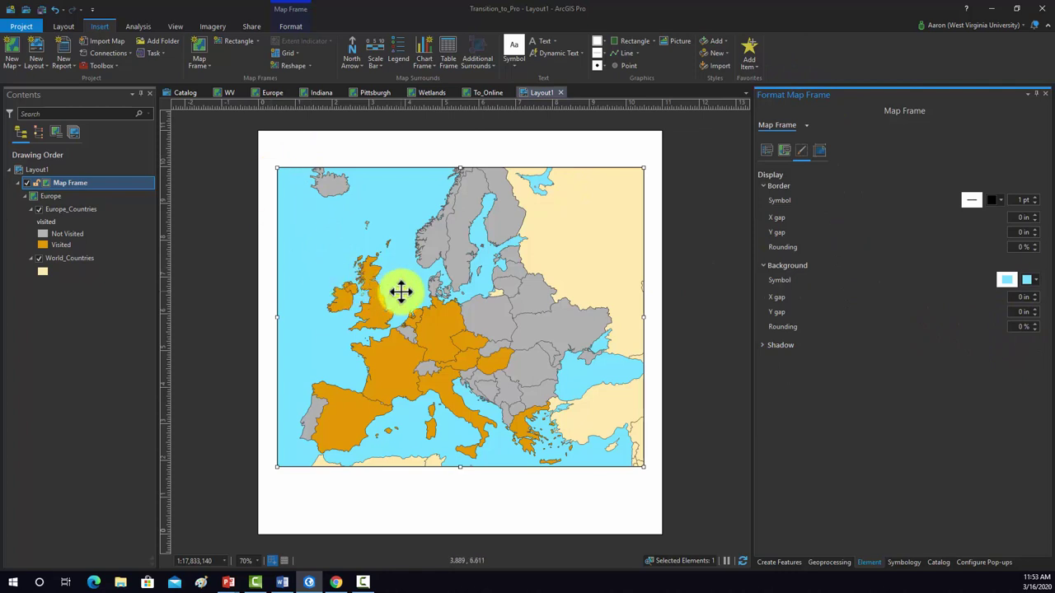
pyautogui.moveTo(401, 290); pyautogui.dragTo(400, 289)
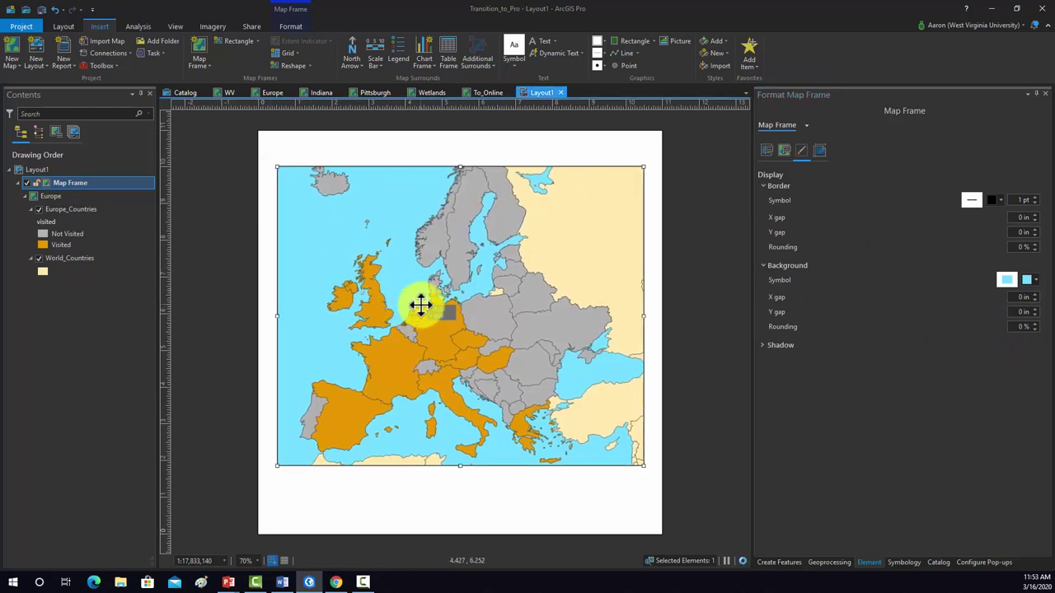
pyautogui.click(106, 181)
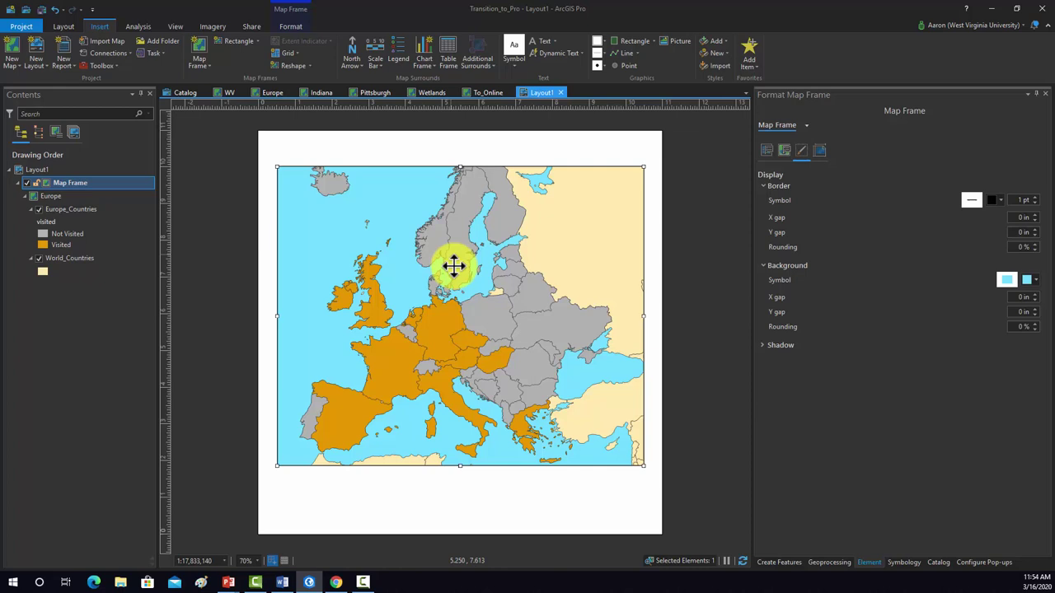
# Turn on country name labels for Europe_Countries and open its Labeling Properties
pyautogui.rightClick(54, 206)
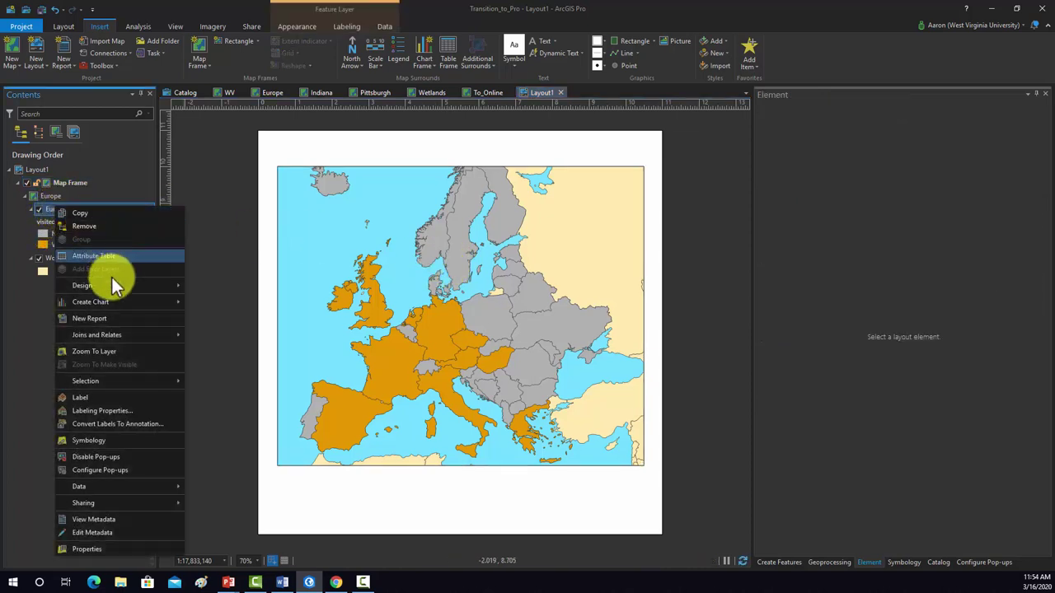
pyautogui.click(82, 396)
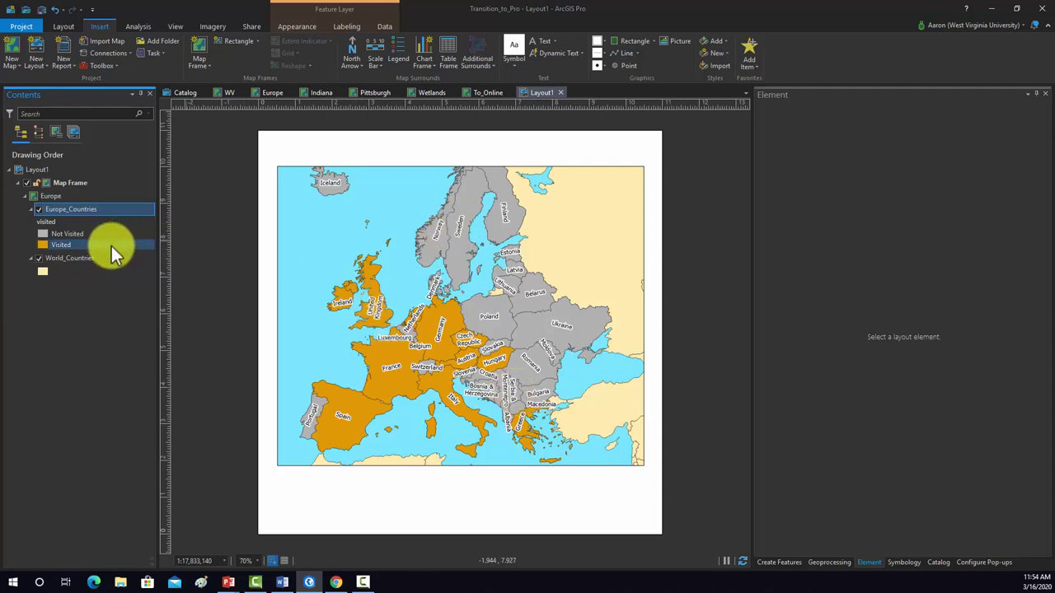
pyautogui.rightClick(67, 211)
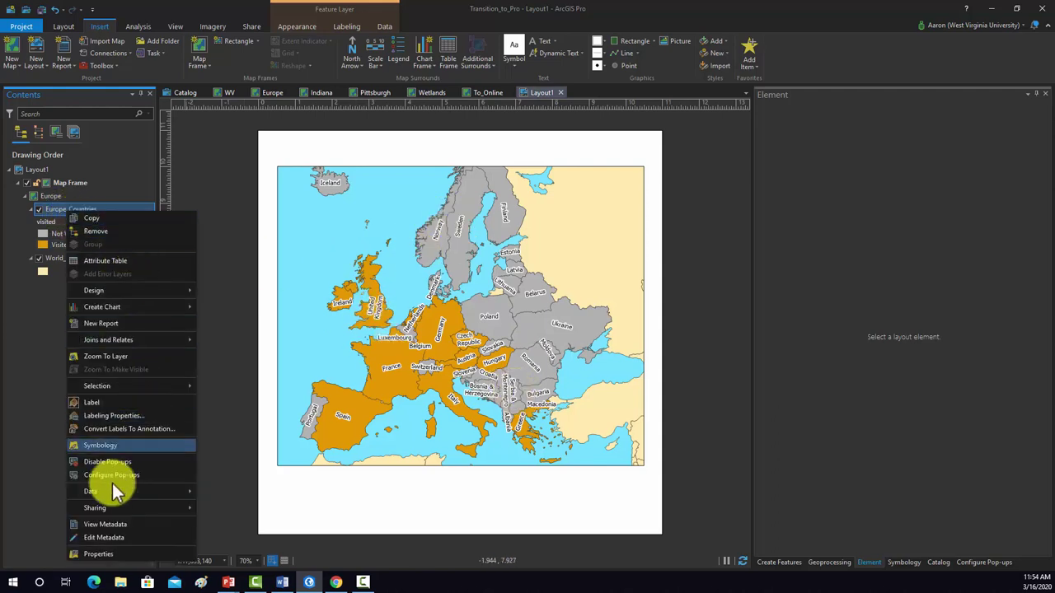
pyautogui.click(111, 416)
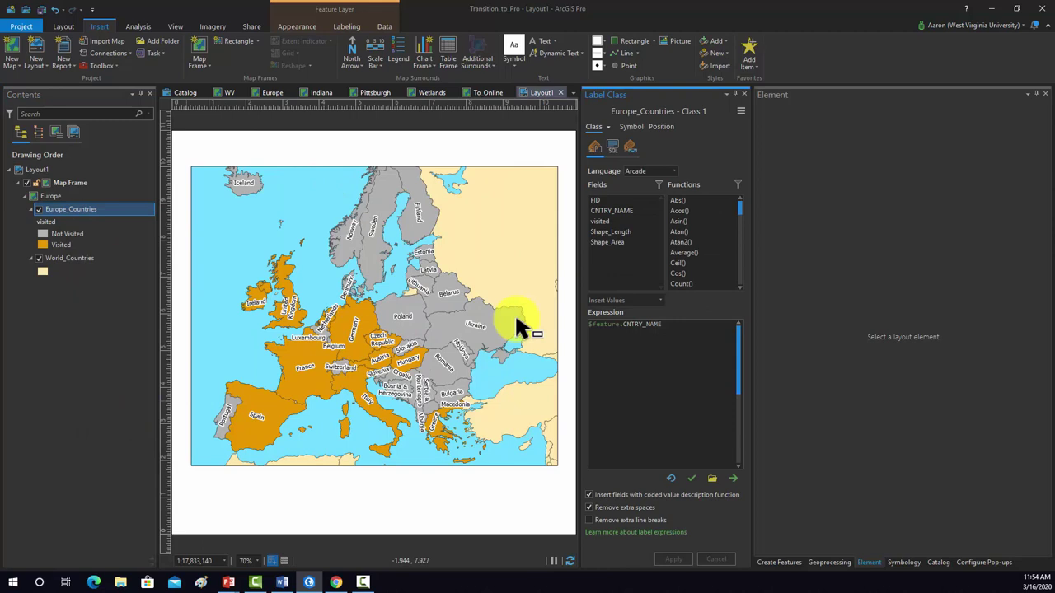
pyautogui.click(632, 126)
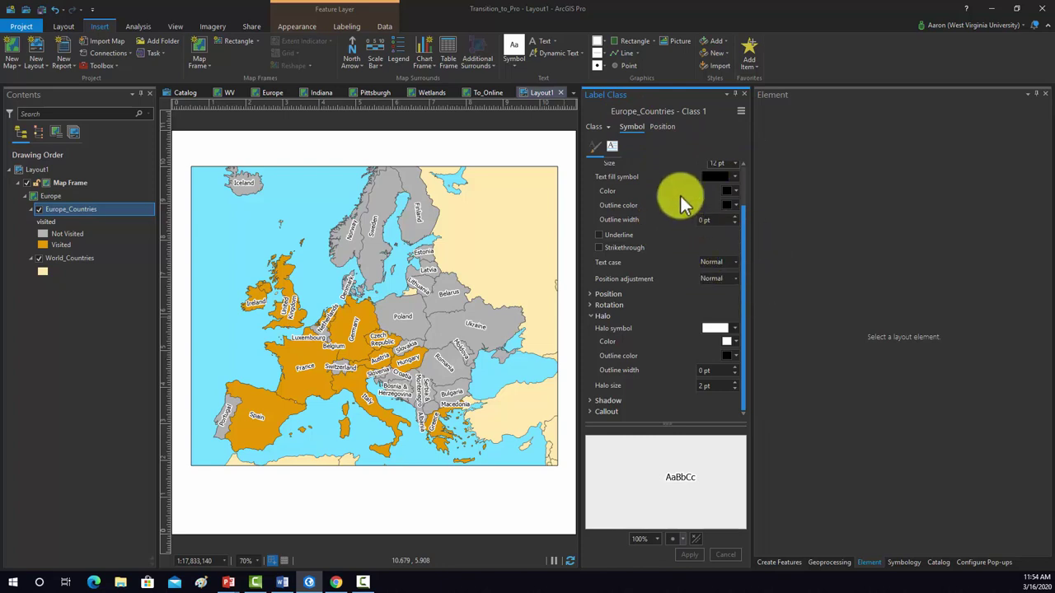
# Set label conflict resolution to Remove all duplicates
pyautogui.click(663, 127)
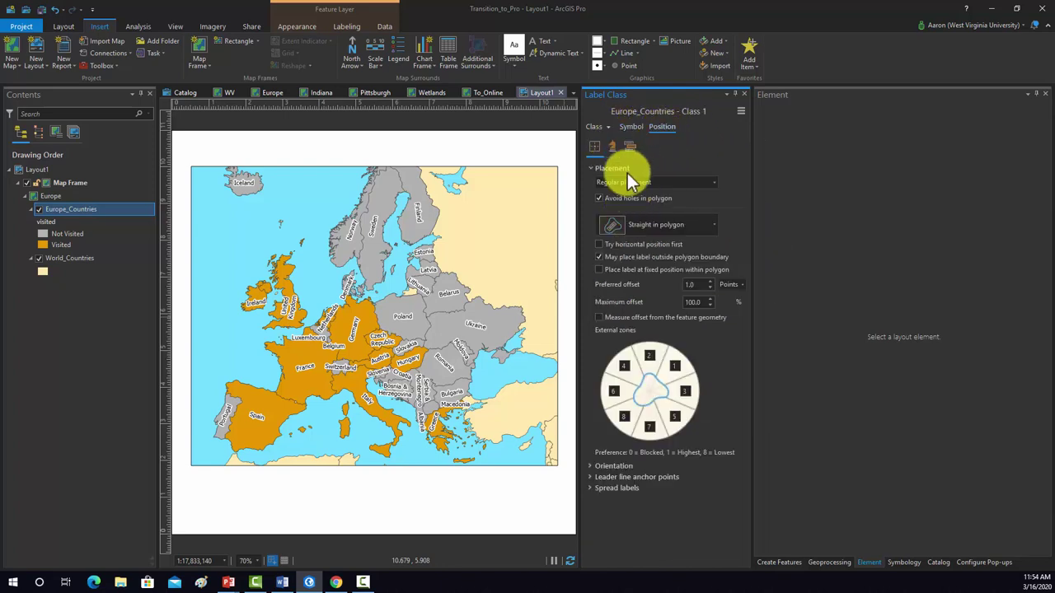
pyautogui.click(630, 148)
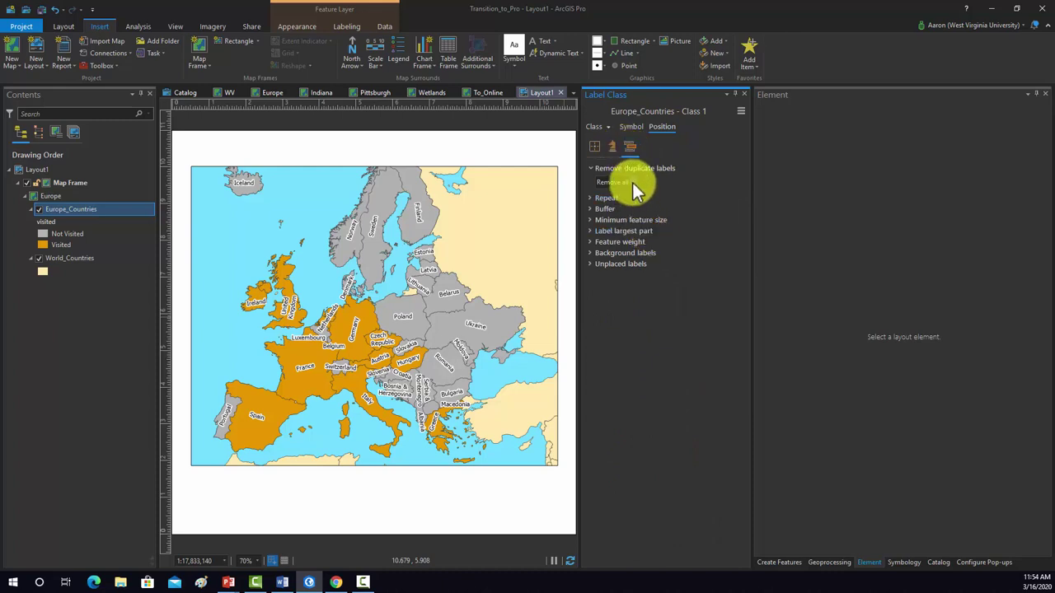
pyautogui.click(633, 183)
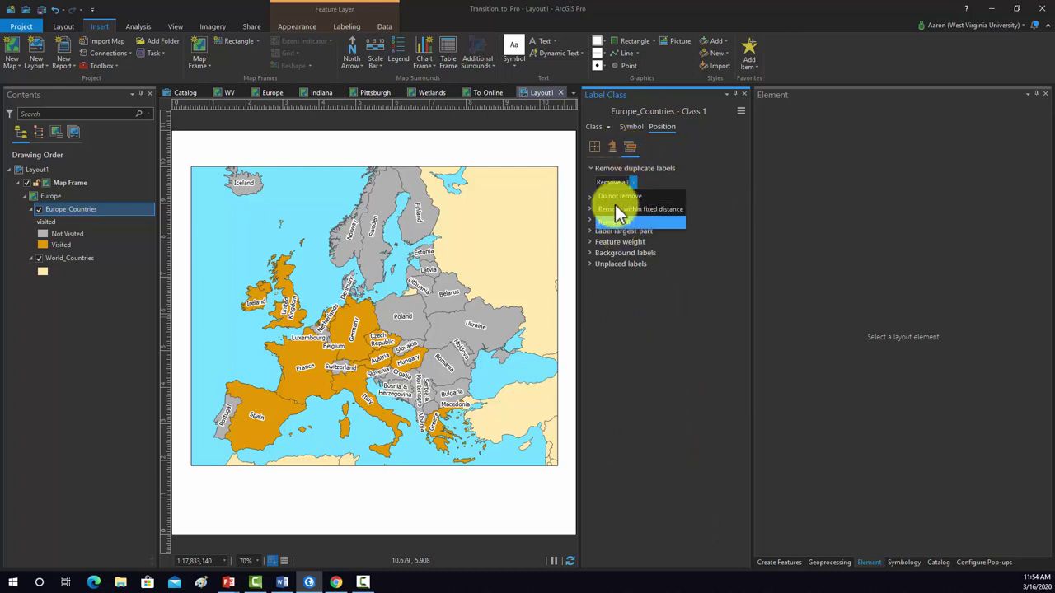
pyautogui.click(614, 196)
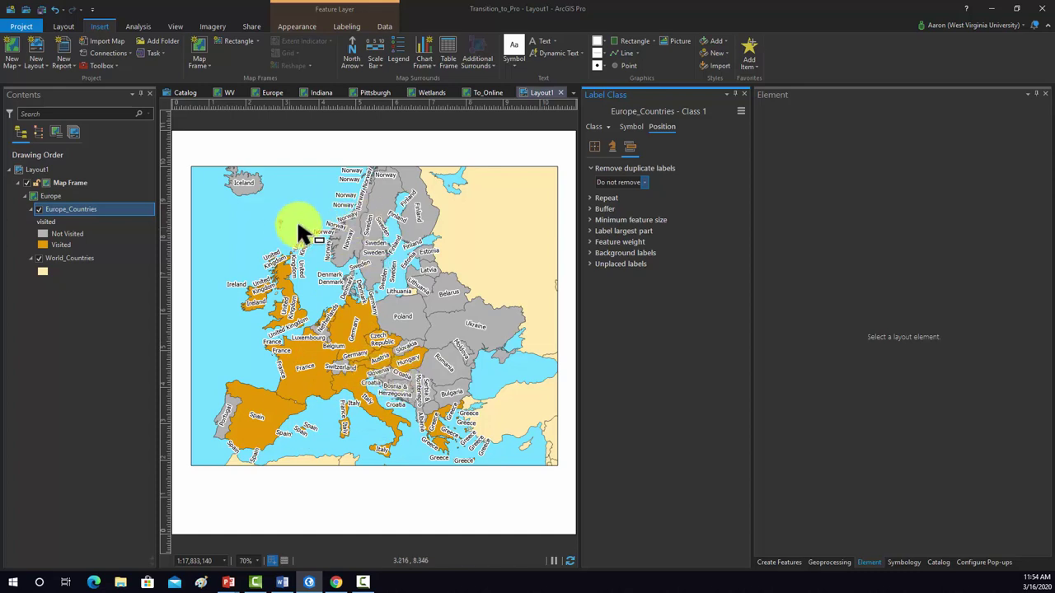
pyautogui.click(646, 182)
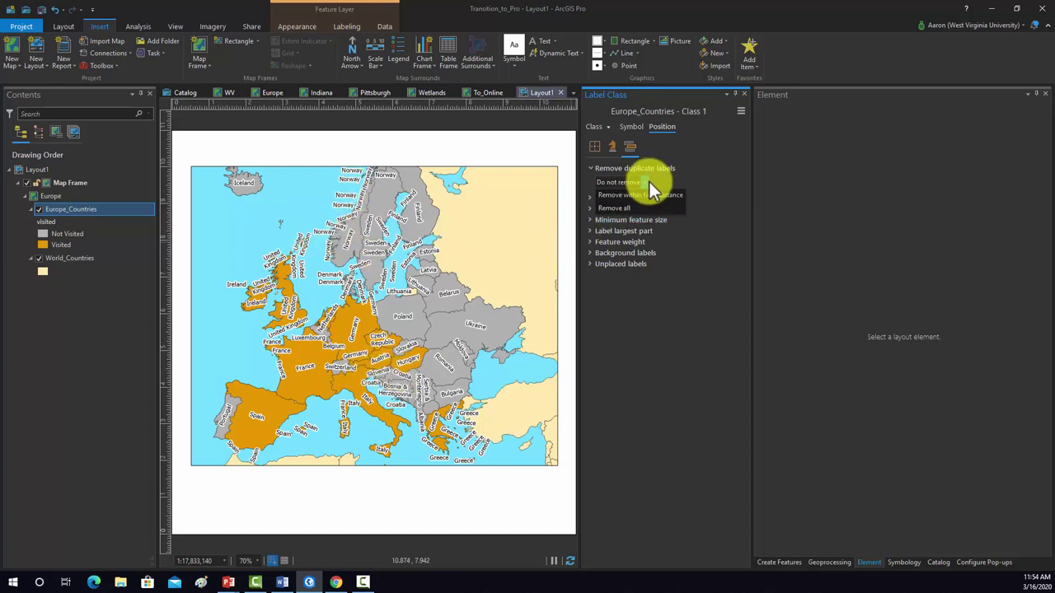
pyautogui.click(616, 222)
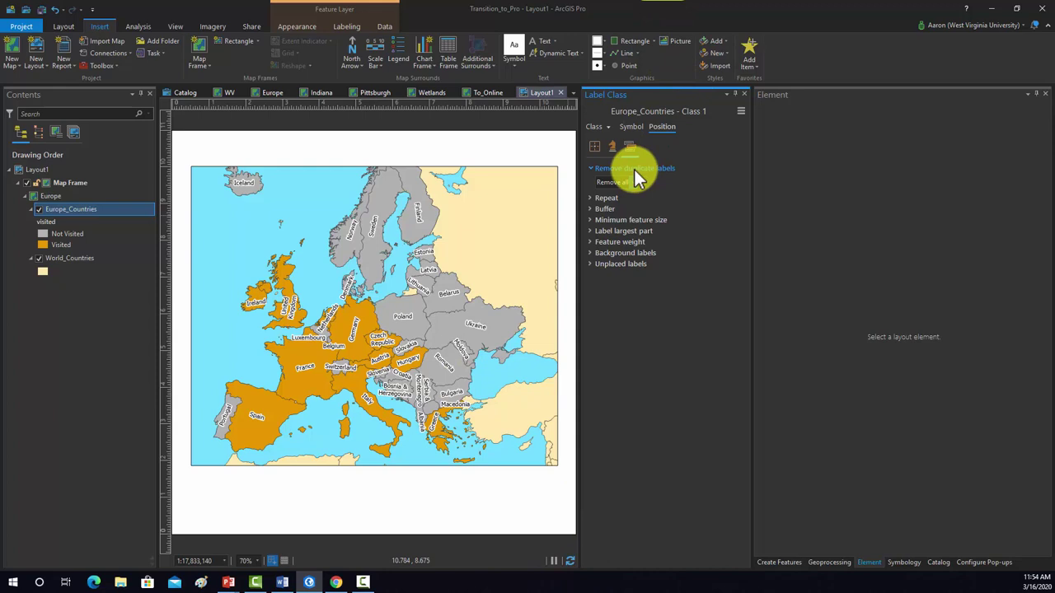
# Use Land parcel placement with labels kept Horizontal in polygon
pyautogui.click(594, 147)
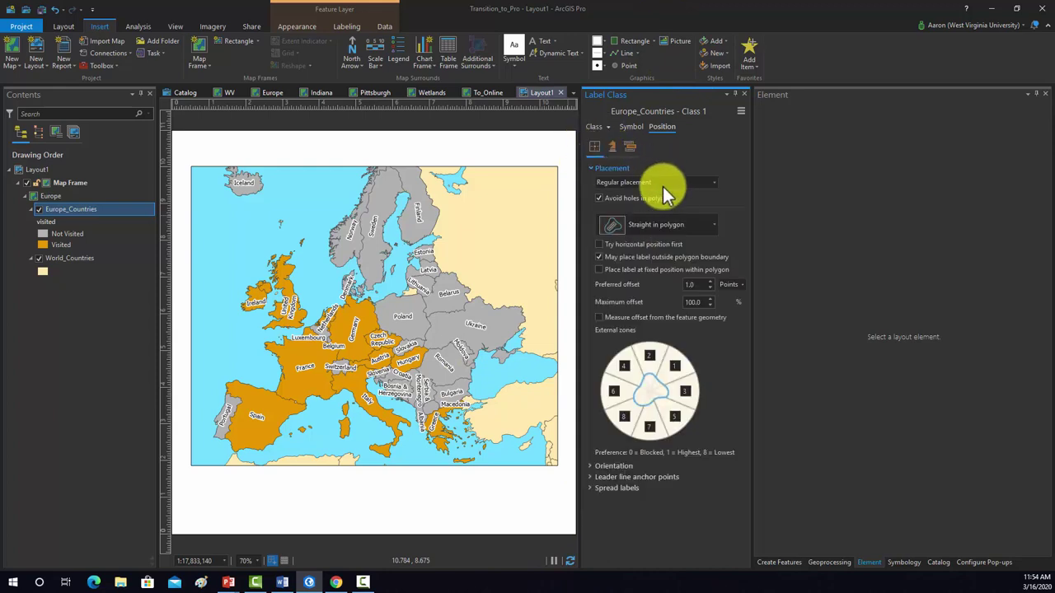
pyautogui.click(715, 183)
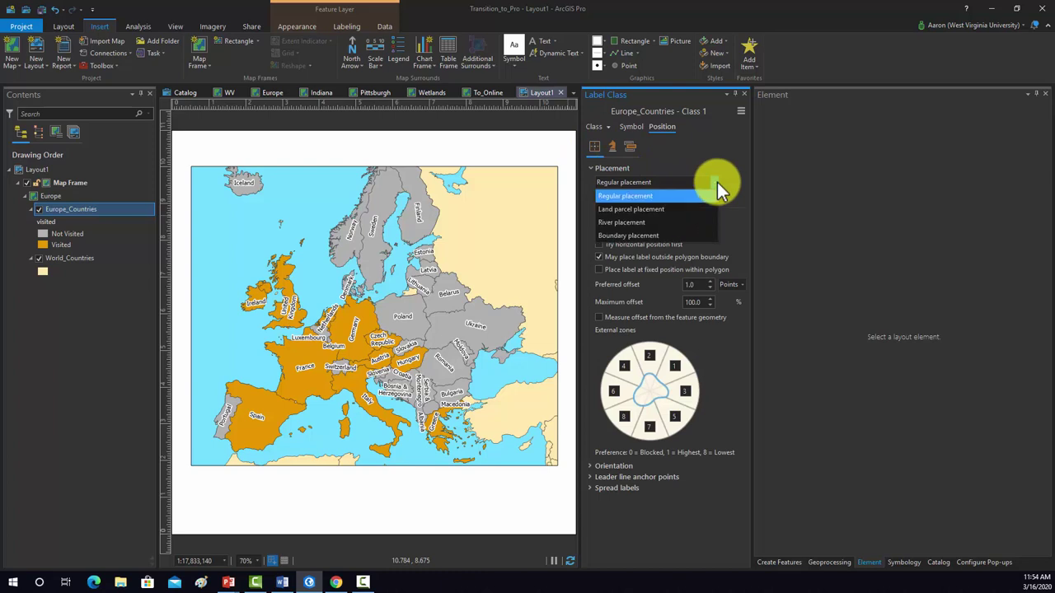
pyautogui.click(631, 237)
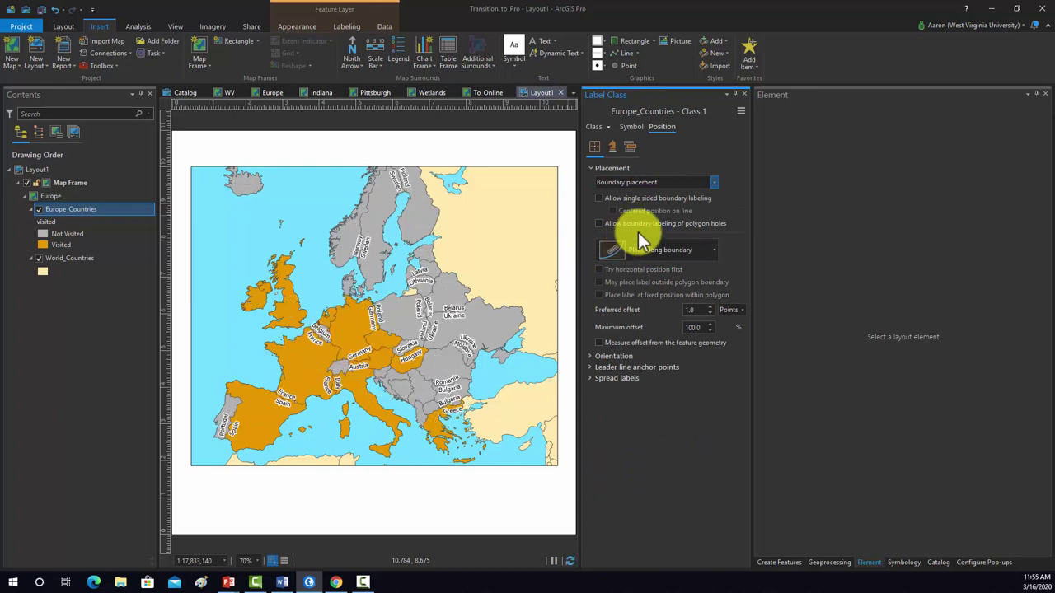
pyautogui.click(711, 183)
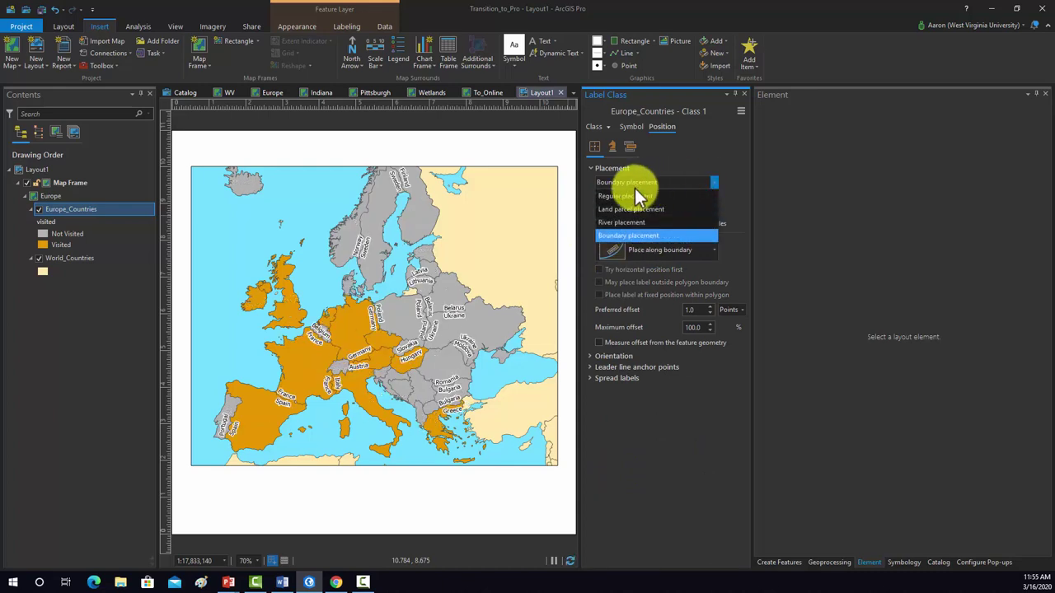
pyautogui.click(620, 206)
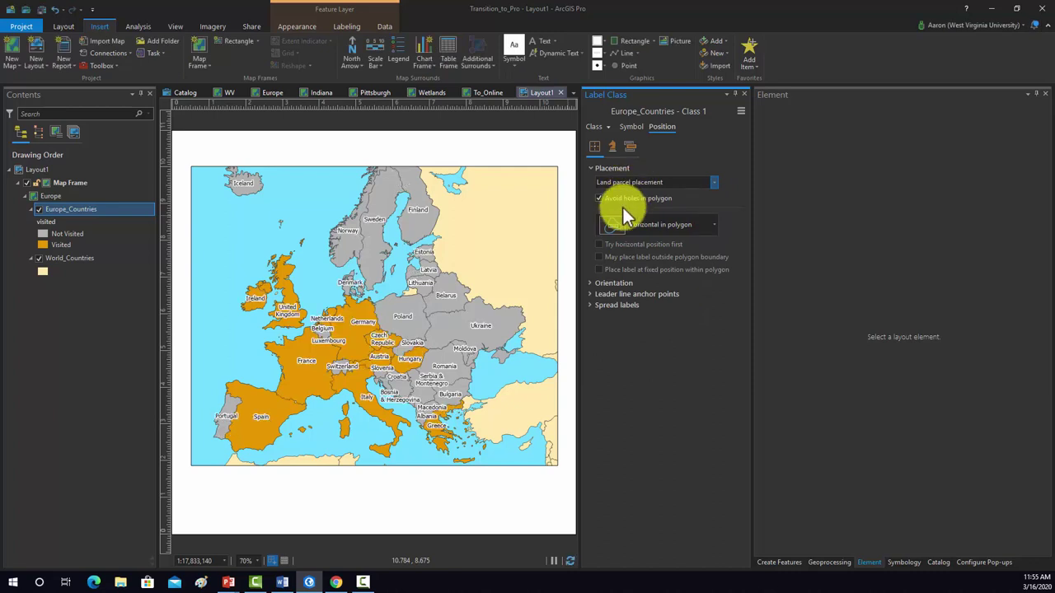
pyautogui.click(712, 226)
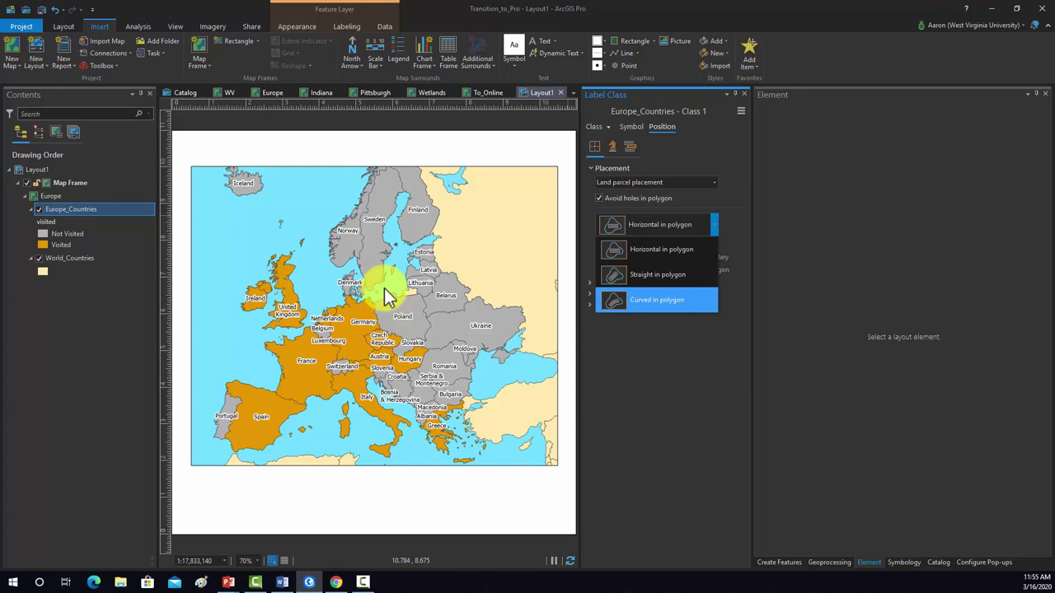
pyautogui.click(688, 403)
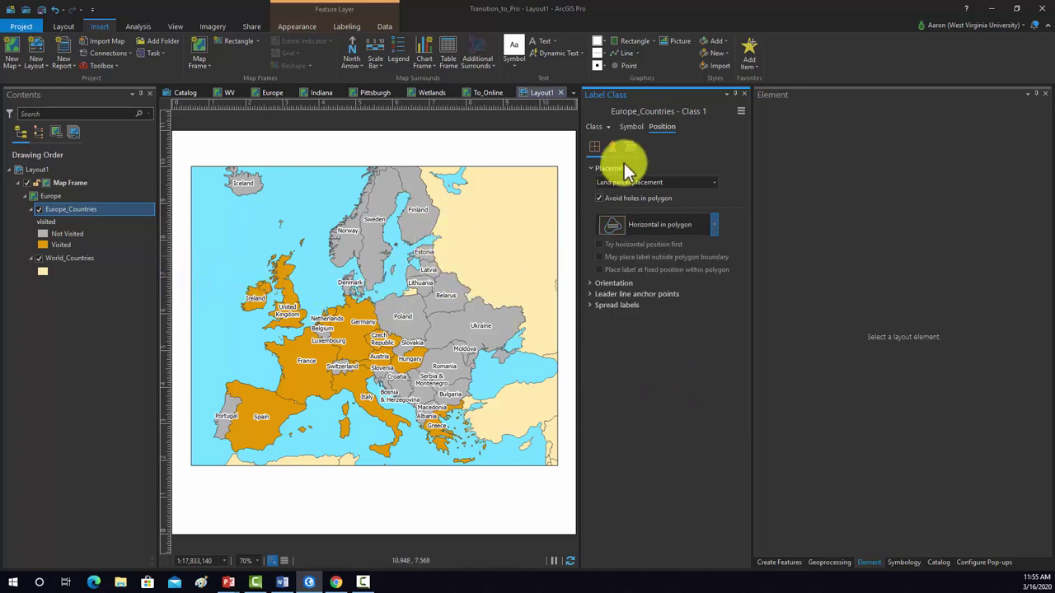
# Add a Black Horizontal Label Graticule to the Europe map frame
pyautogui.click(745, 94)
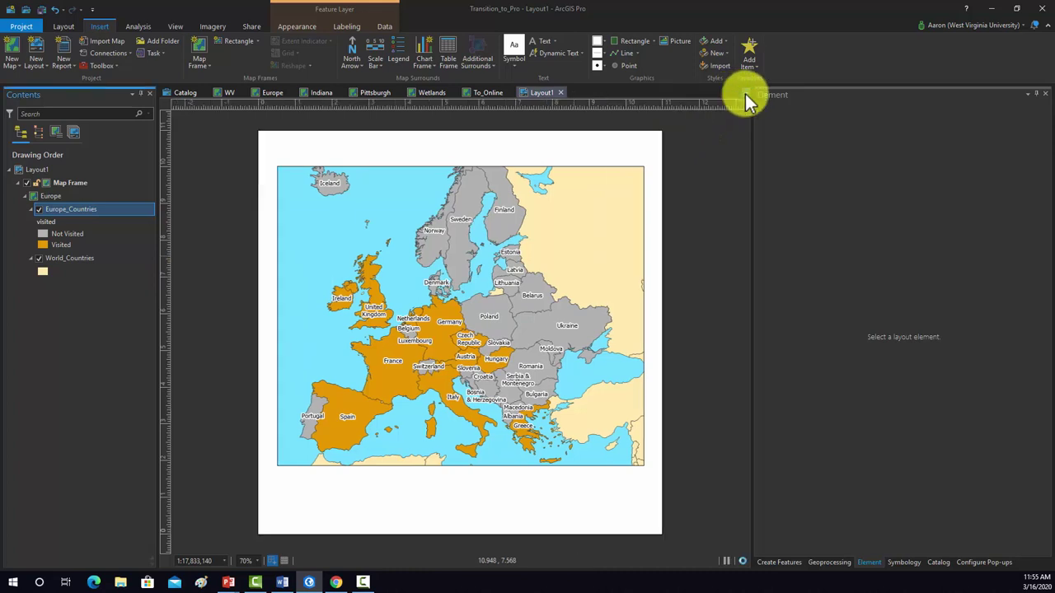
pyautogui.click(412, 306)
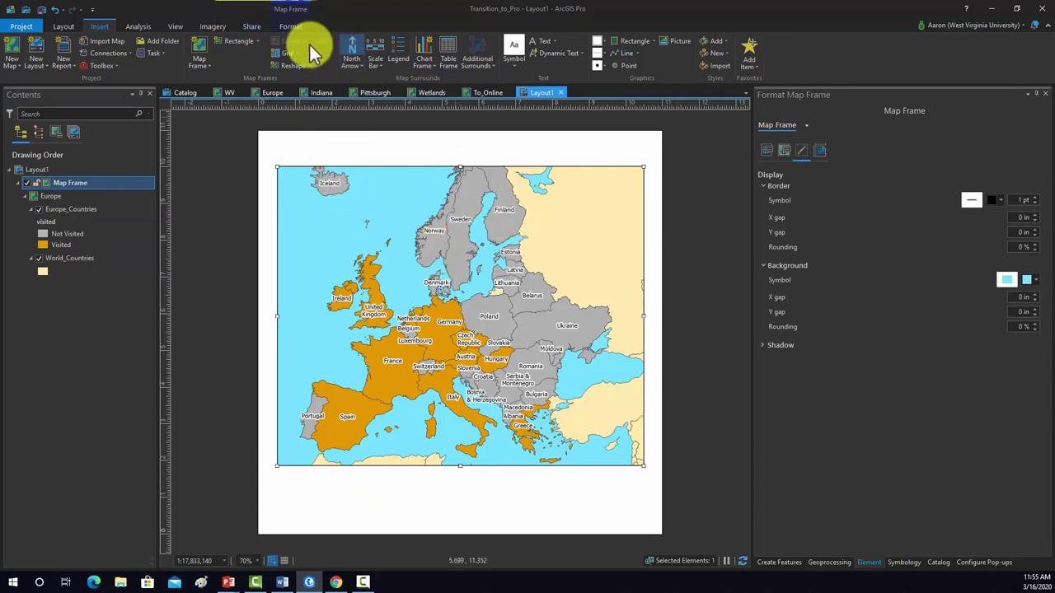
pyautogui.click(293, 65)
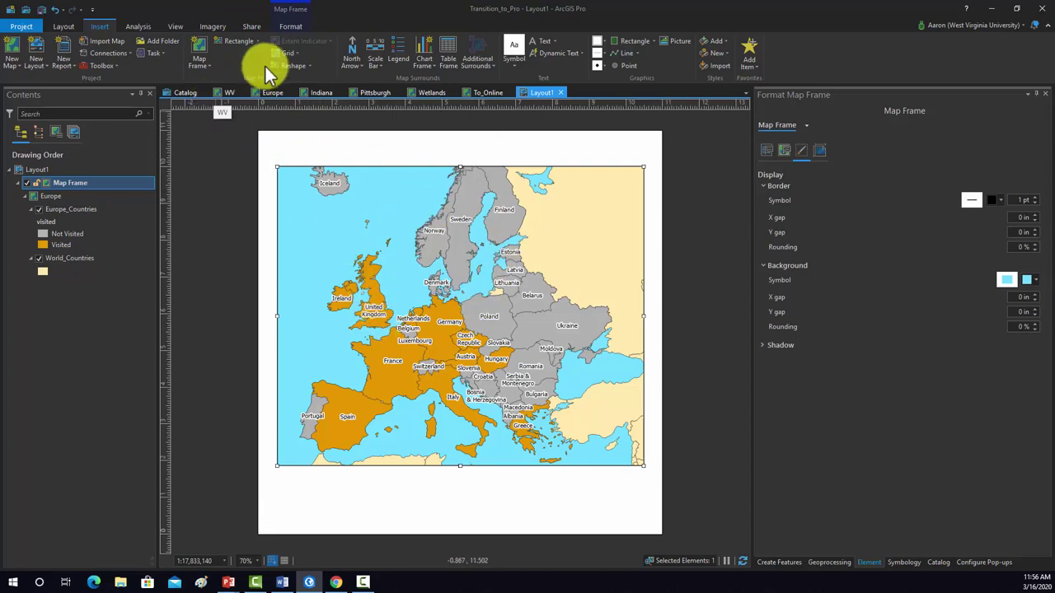
pyautogui.click(287, 52)
pyautogui.click(323, 147)
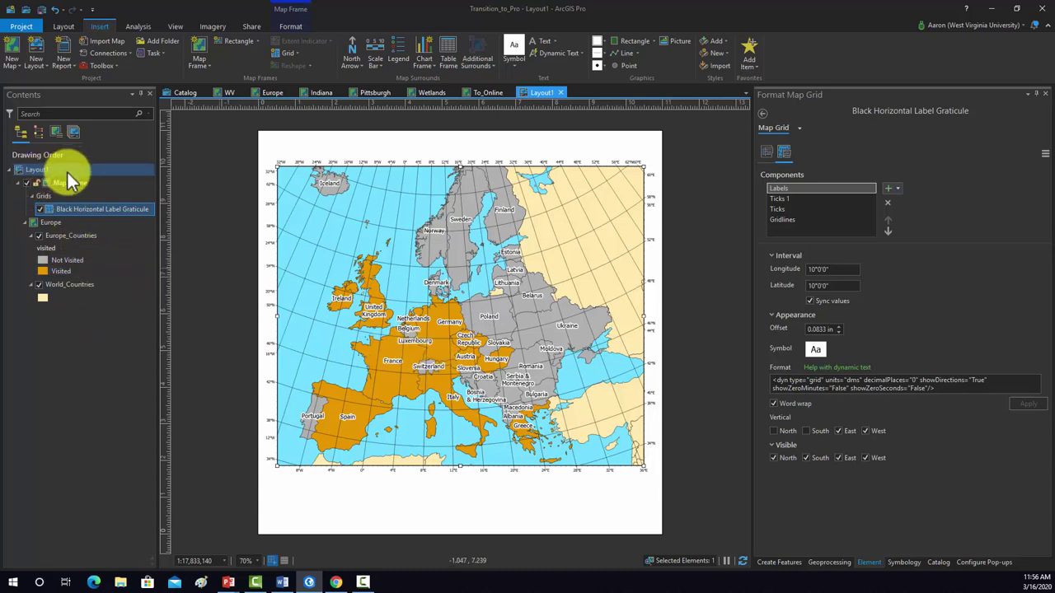
pyautogui.moveTo(94, 209); pyautogui.dragTo(340, 173)
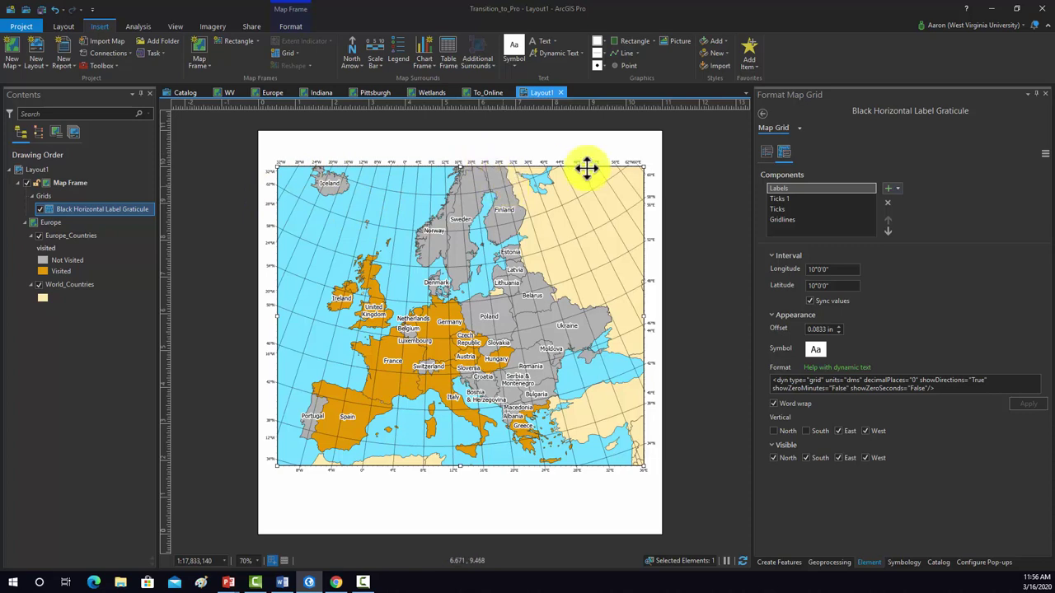
# Turn off Automatically adjust and set the Labels longitude interval to 10°
pyautogui.click(765, 155)
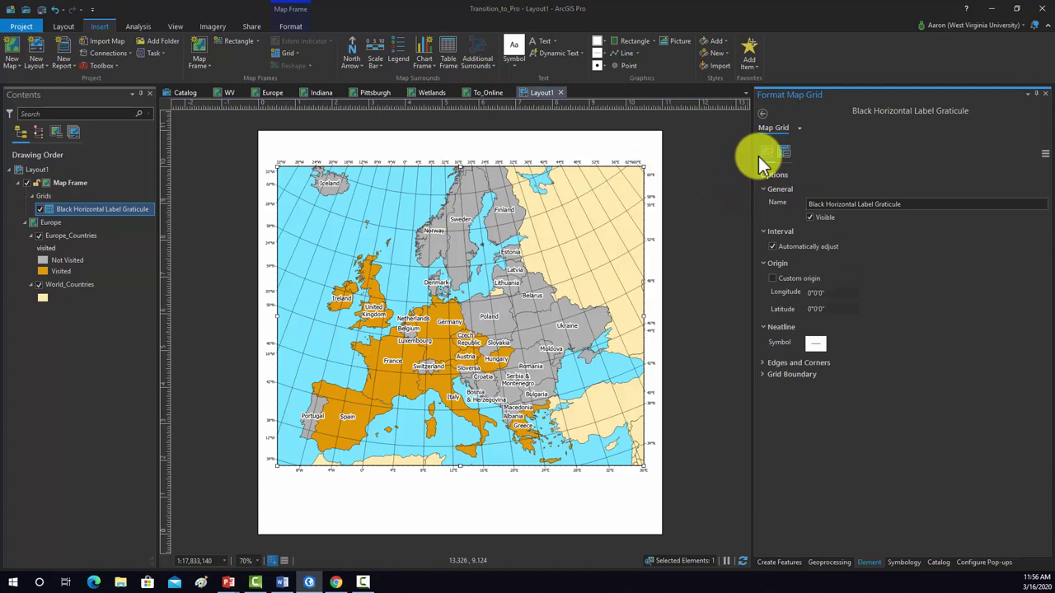
pyautogui.click(772, 246)
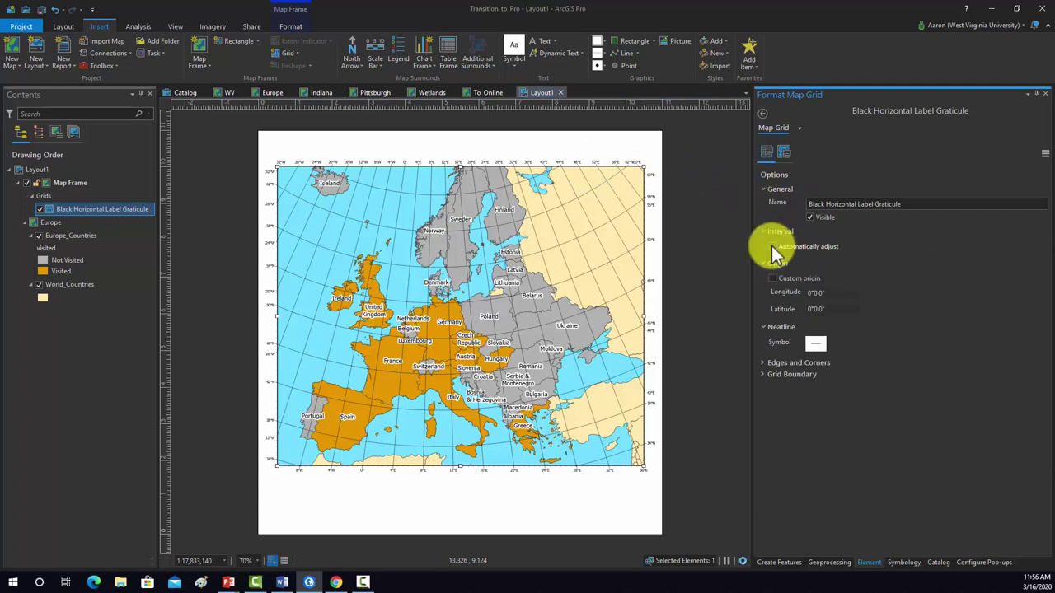
pyautogui.click(783, 152)
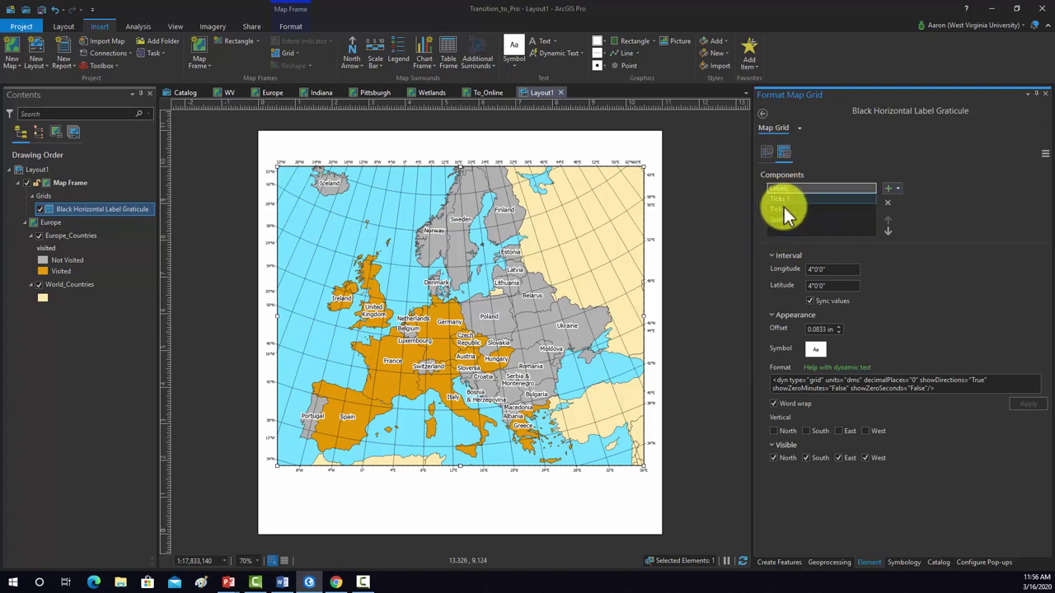
pyautogui.click(819, 280)
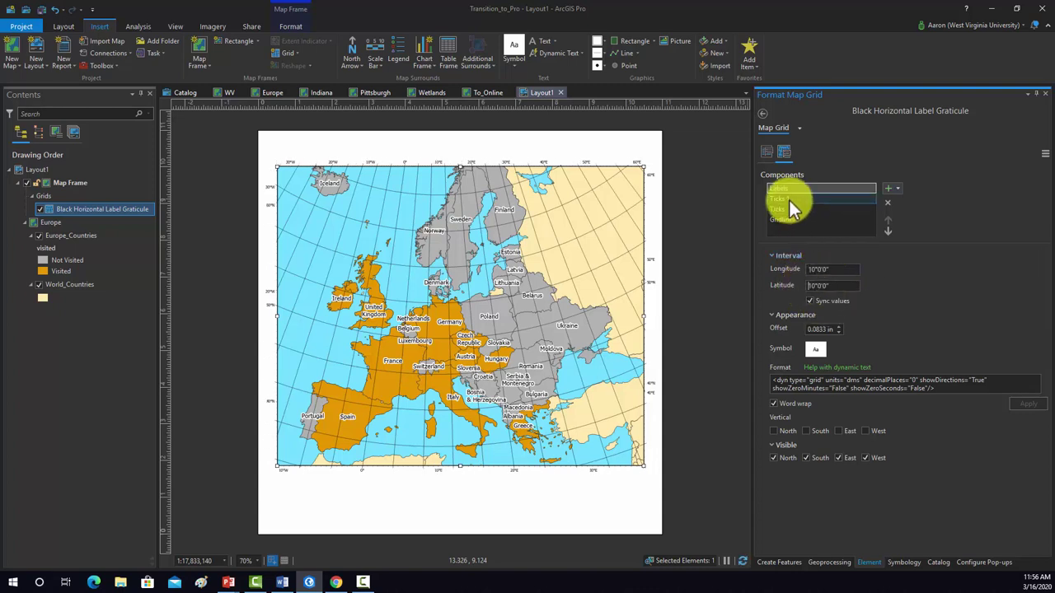
# Set the longitude interval to 10° for the Ticks 1, Ticks and Gridlines components
pyautogui.click(790, 200)
pyautogui.doubleClick(828, 269)
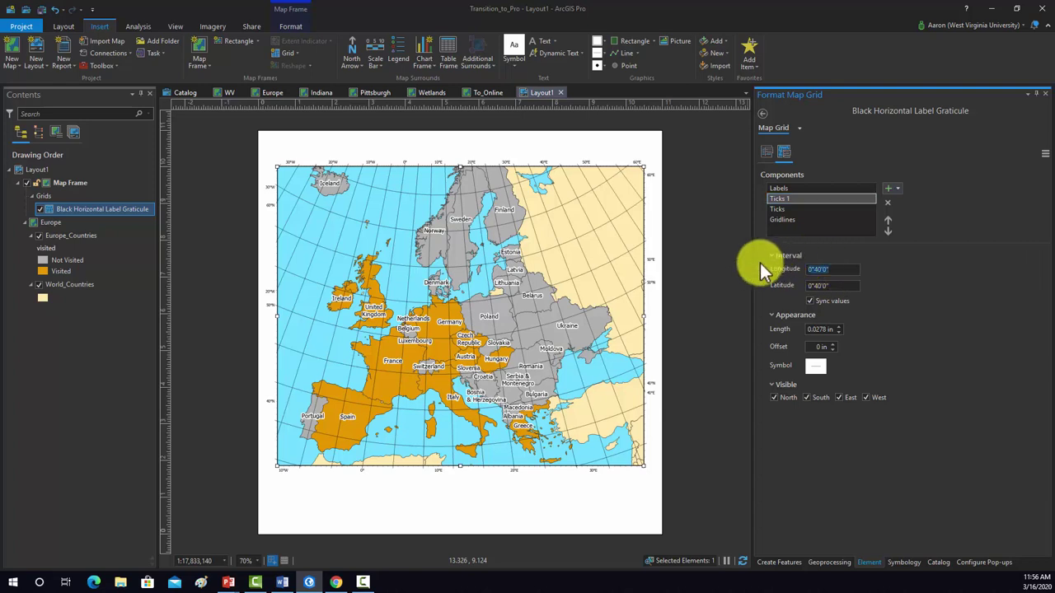
pyautogui.write('1-0')
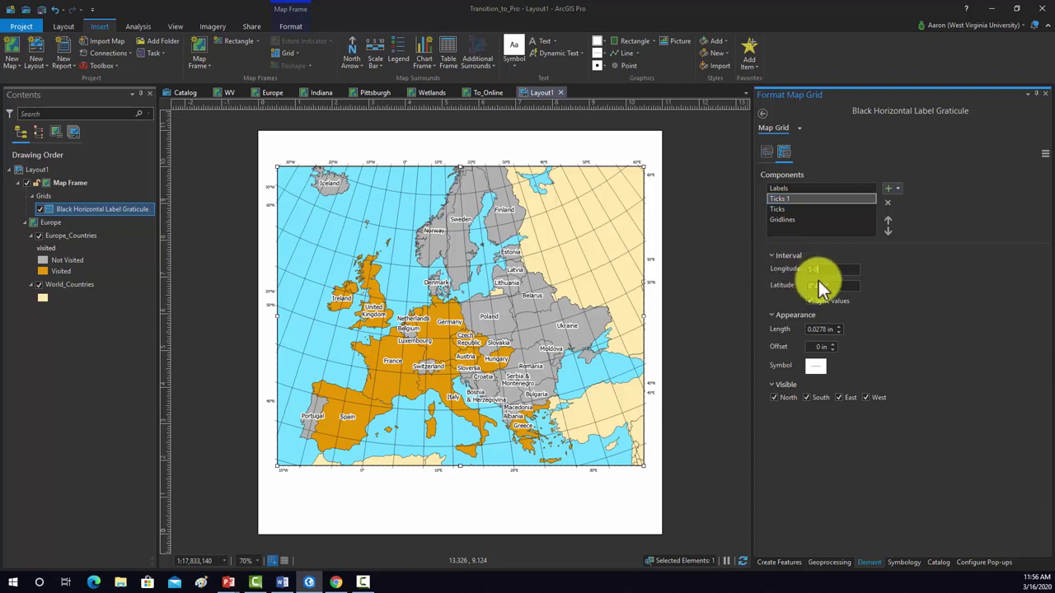
pyautogui.click(835, 286)
pyautogui.click(783, 209)
pyautogui.click(823, 270)
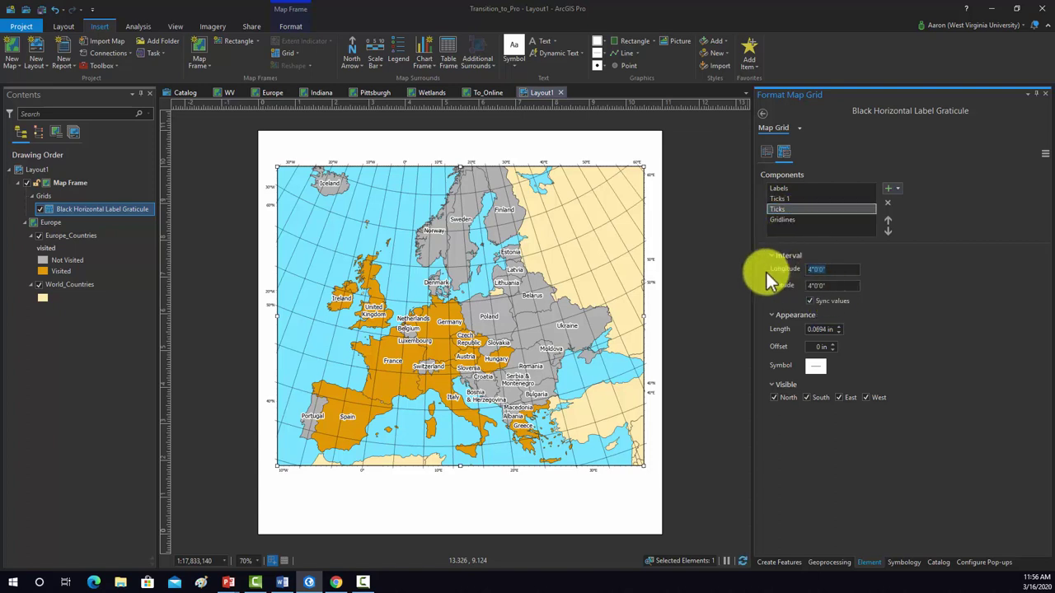
pyautogui.write('10')
pyautogui.click(780, 219)
pyautogui.click(834, 270)
pyautogui.write('1')
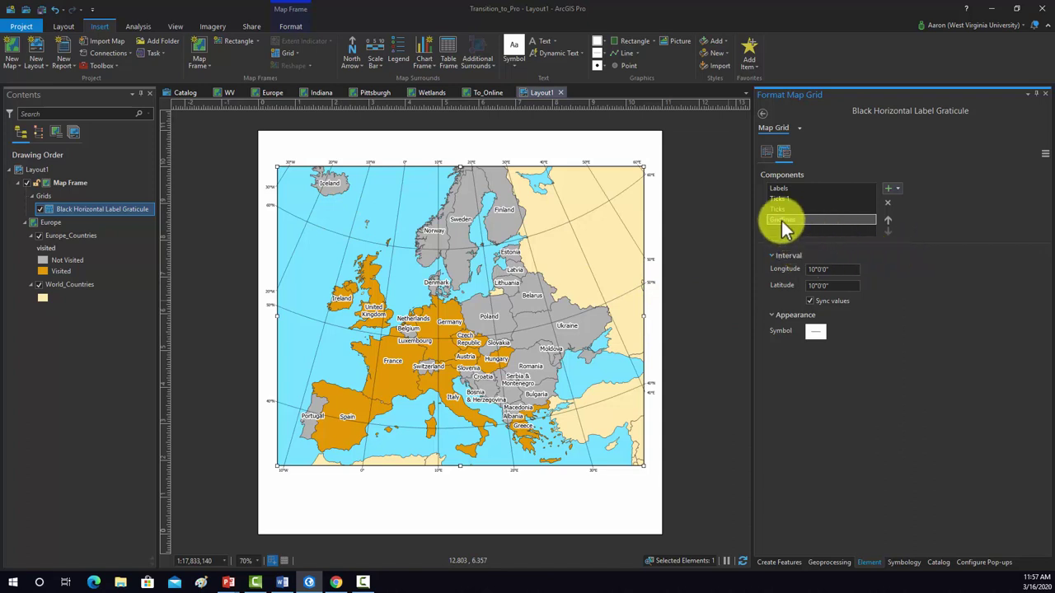
# Raise the graticule Labels text symbol from 7 pt to 12 pt Tahoma and apply it
pyautogui.click(781, 189)
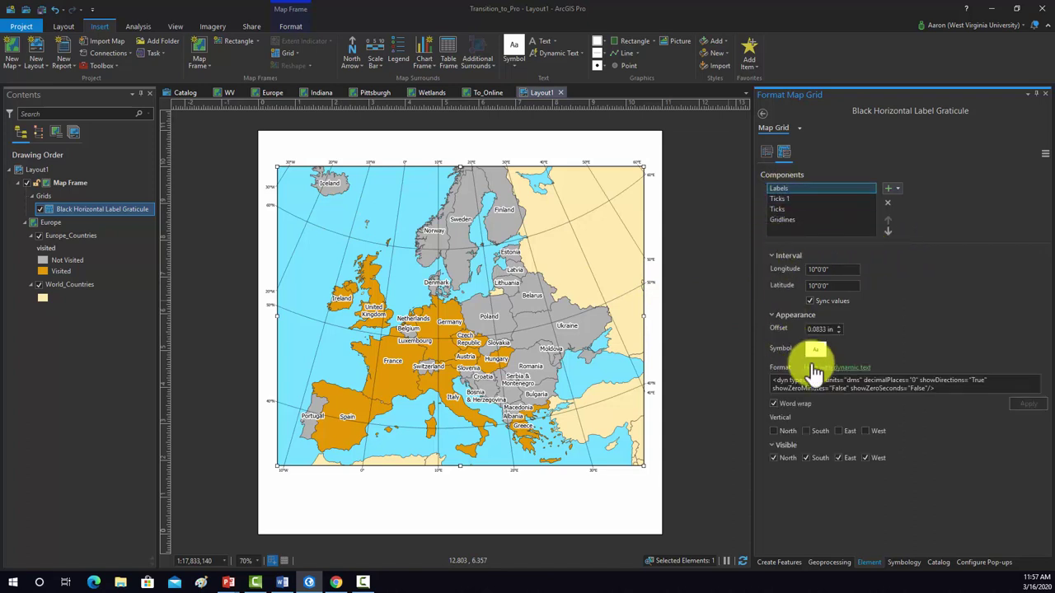
pyautogui.click(815, 349)
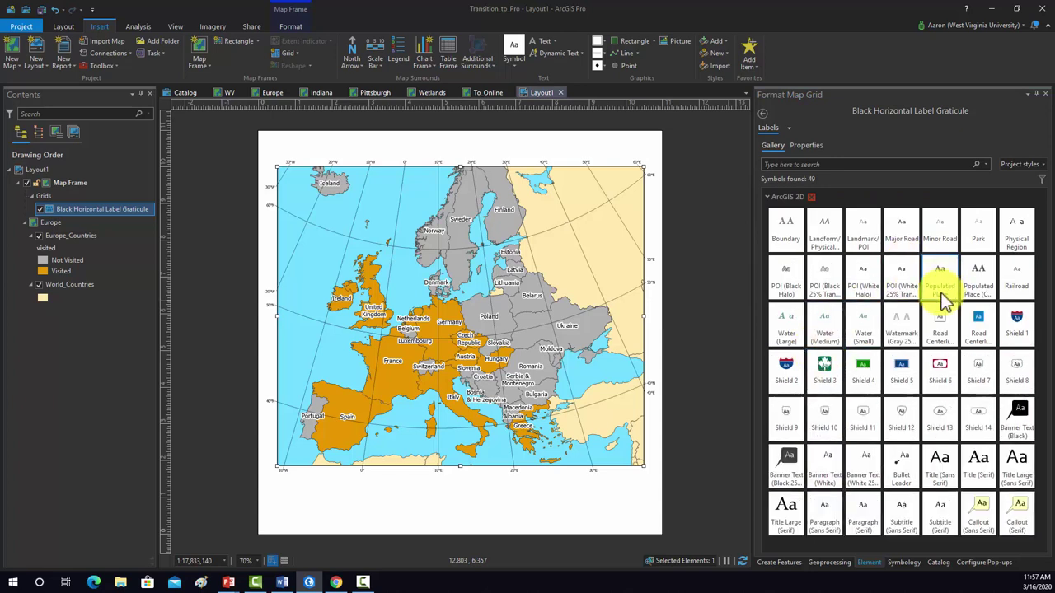
pyautogui.click(806, 145)
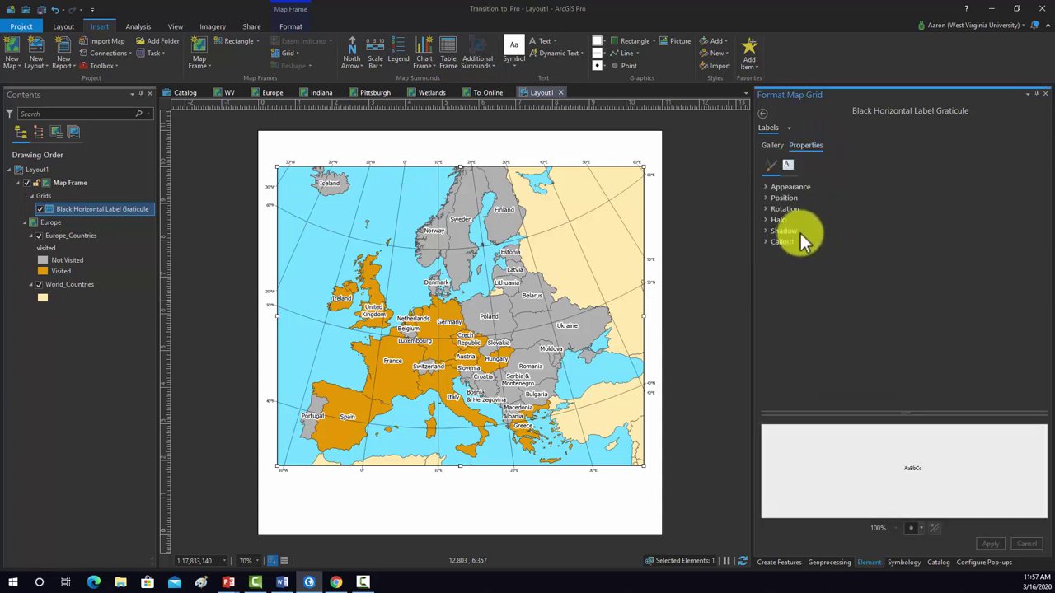
pyautogui.click(767, 186)
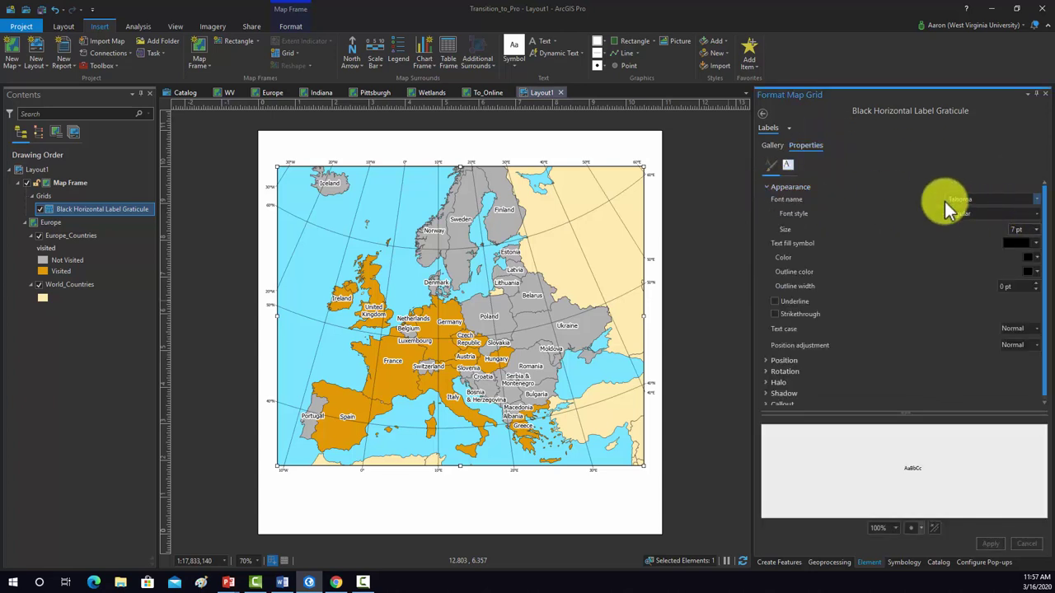
pyautogui.click(1036, 229)
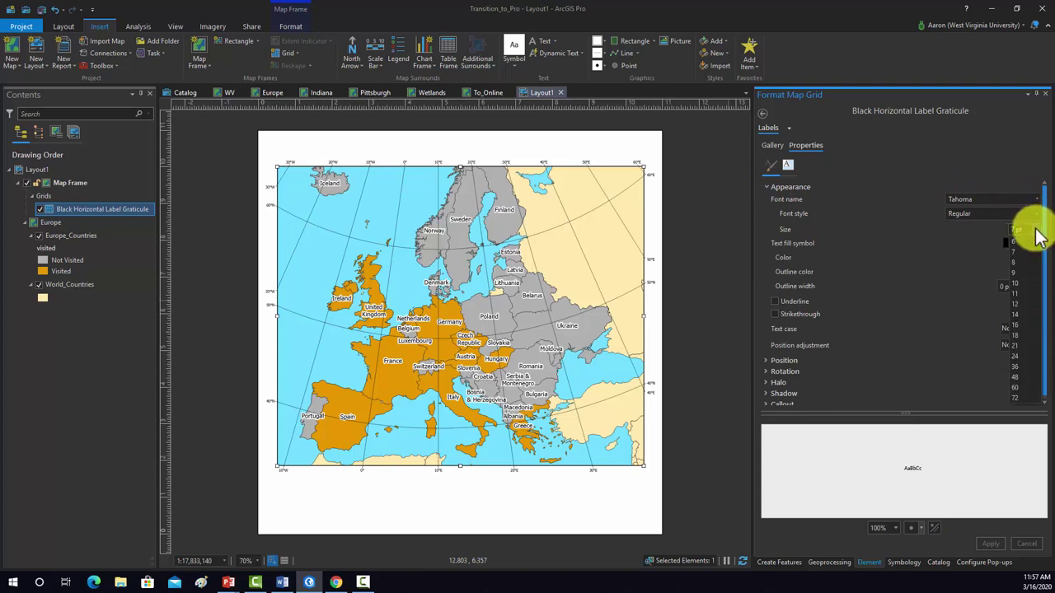
pyautogui.click(1015, 303)
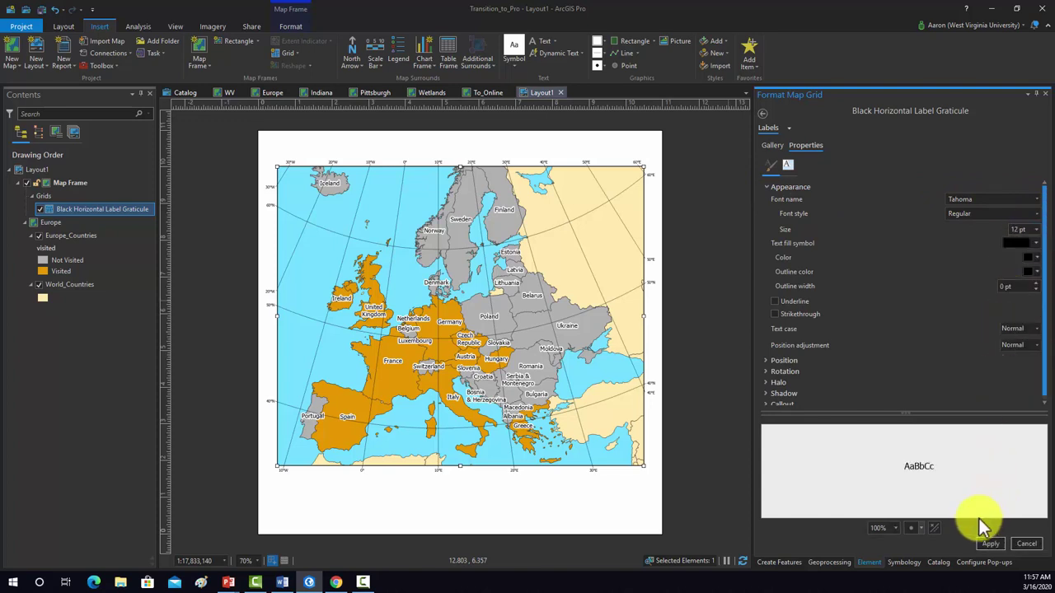
pyautogui.click(995, 547)
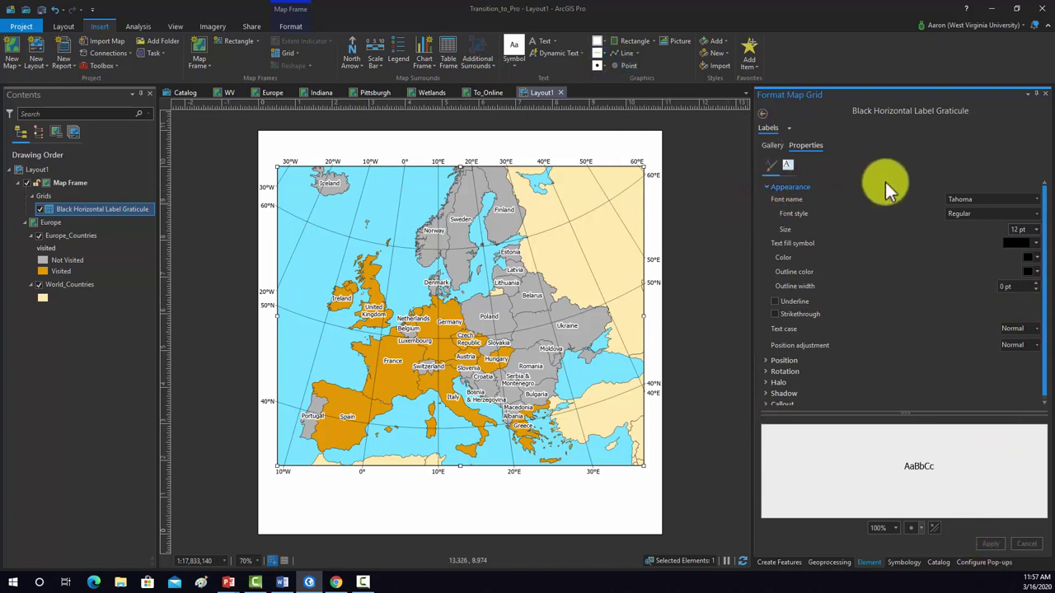
# In Map Grid components, check Vertical for the West and East labels, then uncheck both to keep them horizontal
pyautogui.click(766, 124)
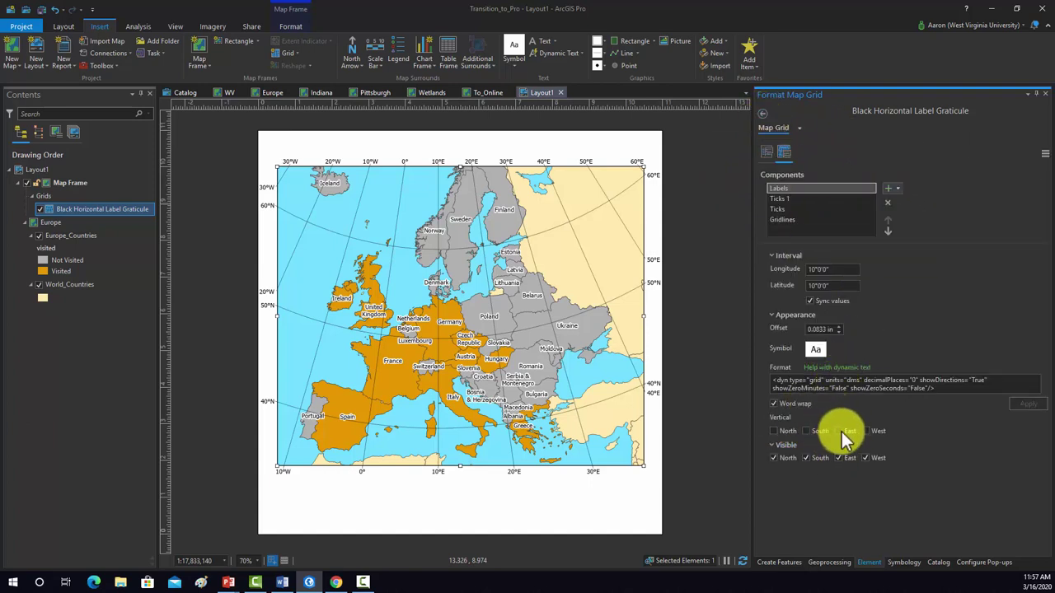
pyautogui.click(865, 432)
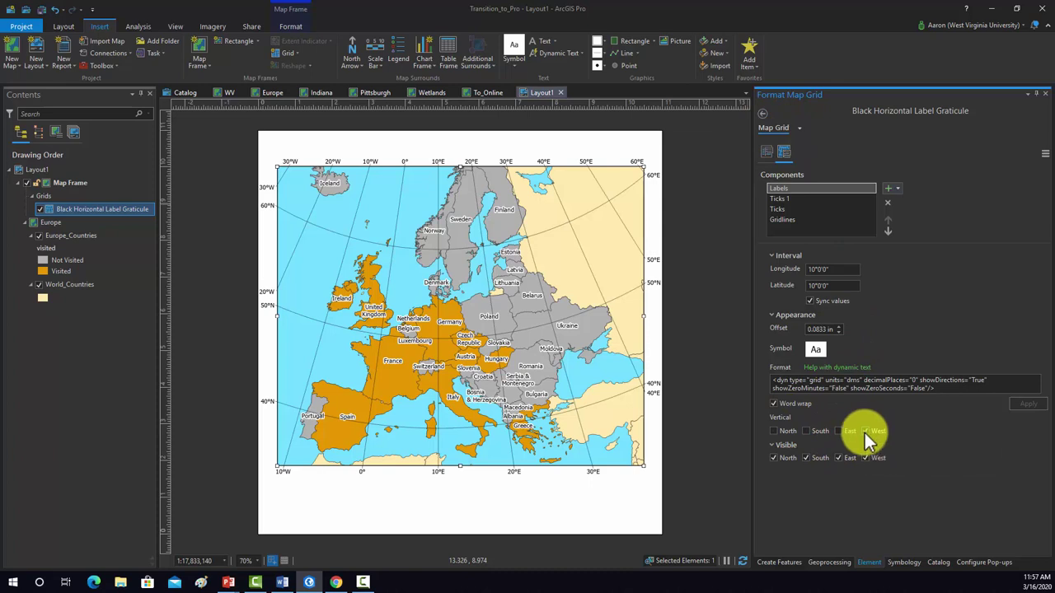
pyautogui.click(838, 431)
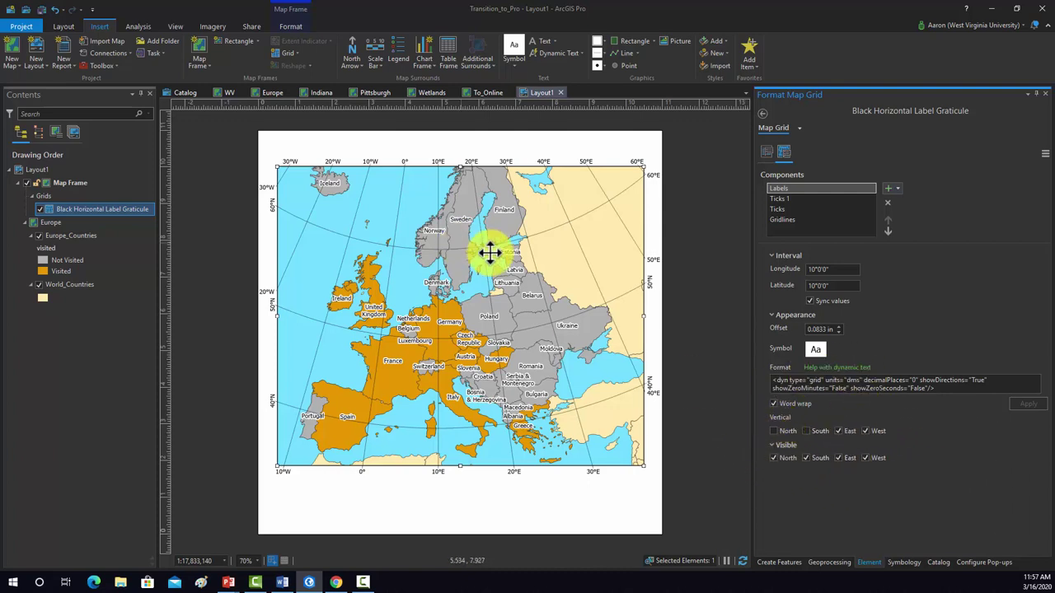
pyautogui.click(862, 431)
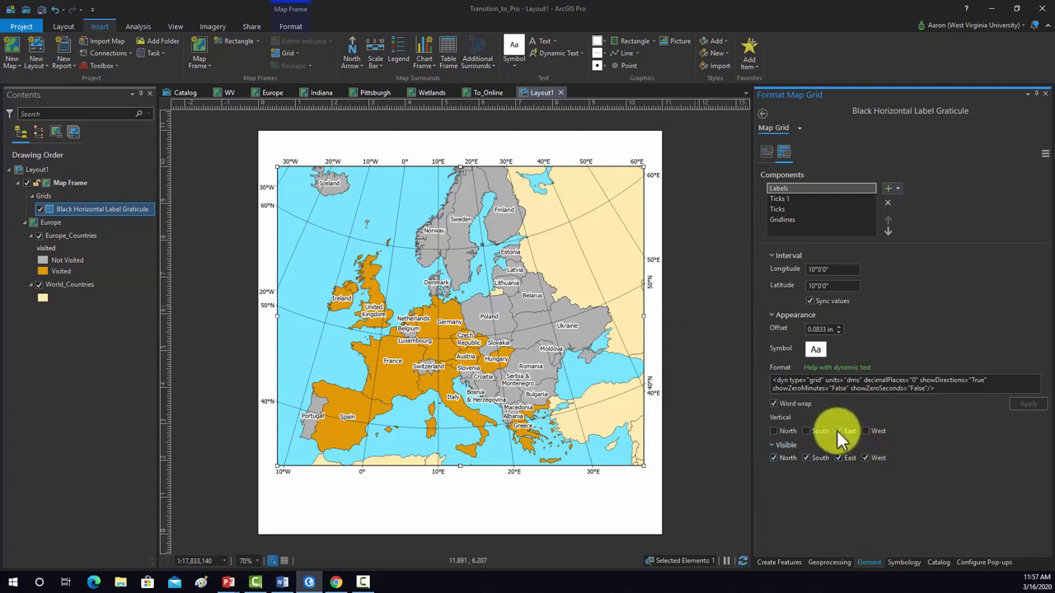
pyautogui.click(838, 431)
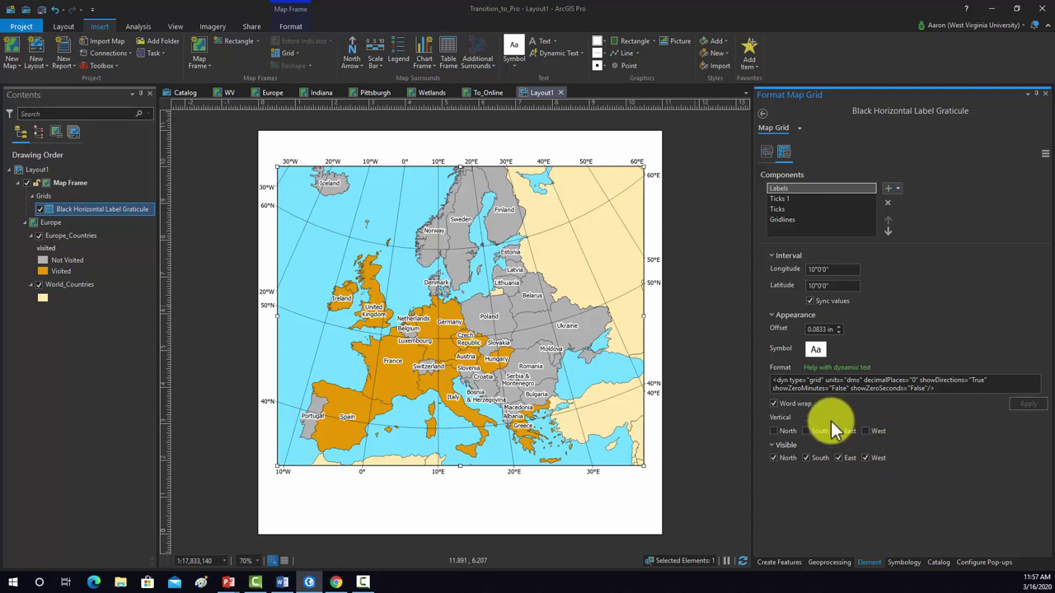
# Nudge the map frame slightly on the page
pyautogui.click(437, 305)
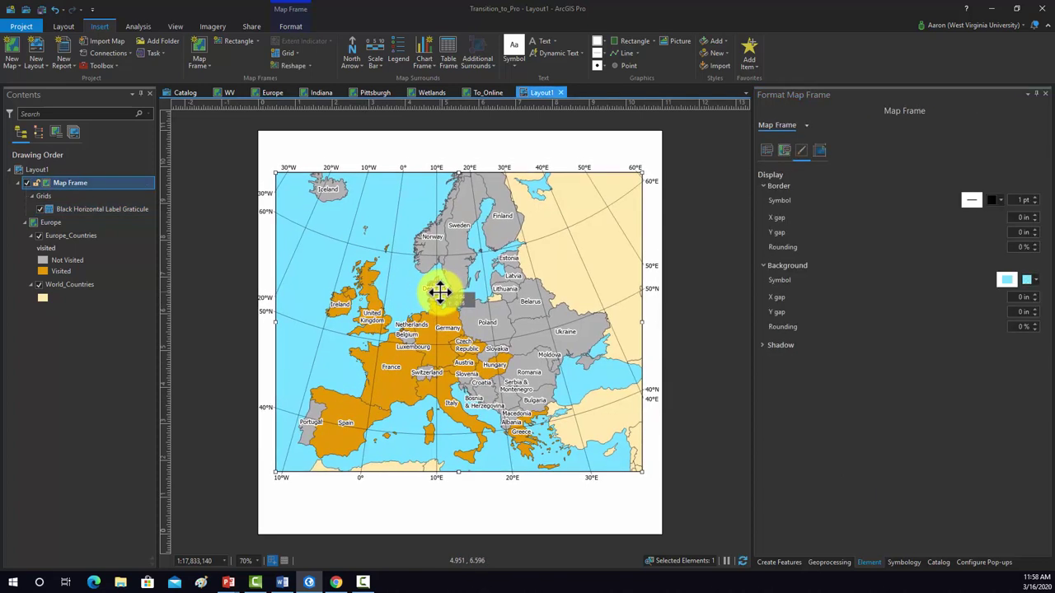
pyautogui.moveTo(439, 292); pyautogui.dragTo(441, 290)
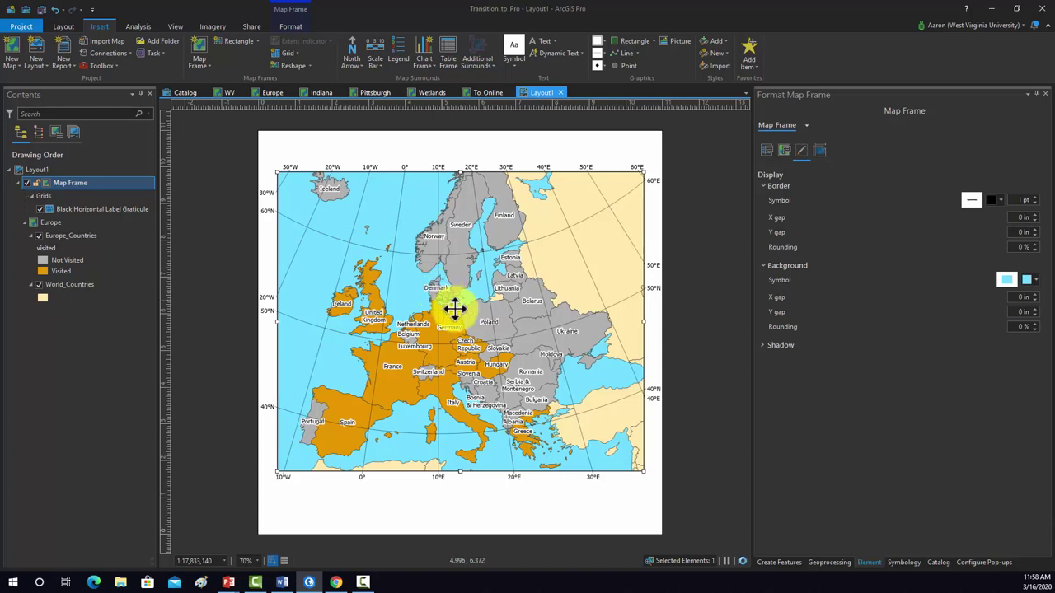
pyautogui.click(850, 375)
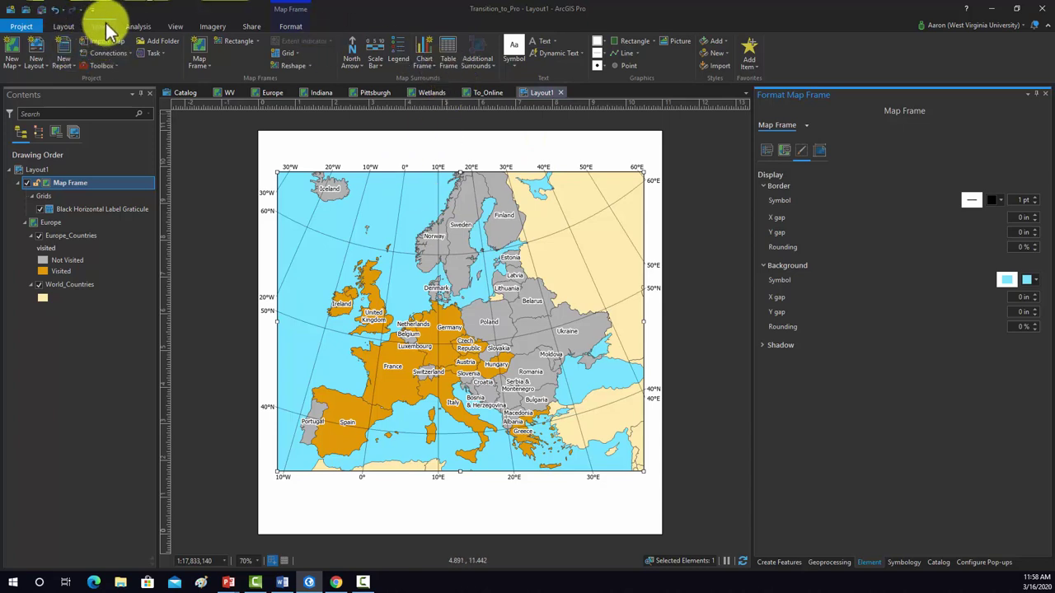
# Add a 'Countries Visited' text title, fixing the typo, and center it above the map
pyautogui.click(553, 43)
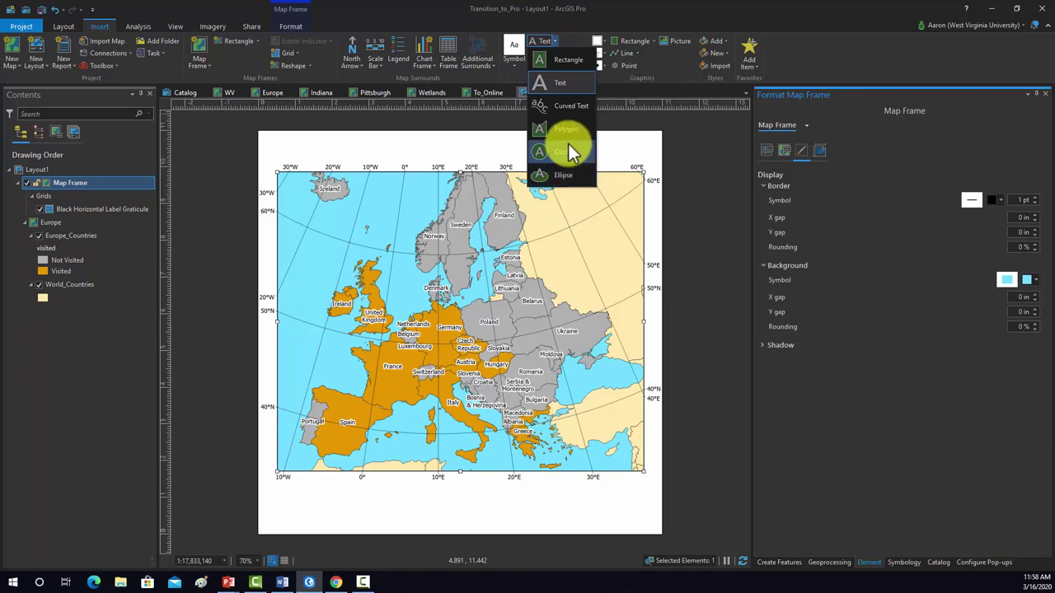
pyautogui.click(552, 83)
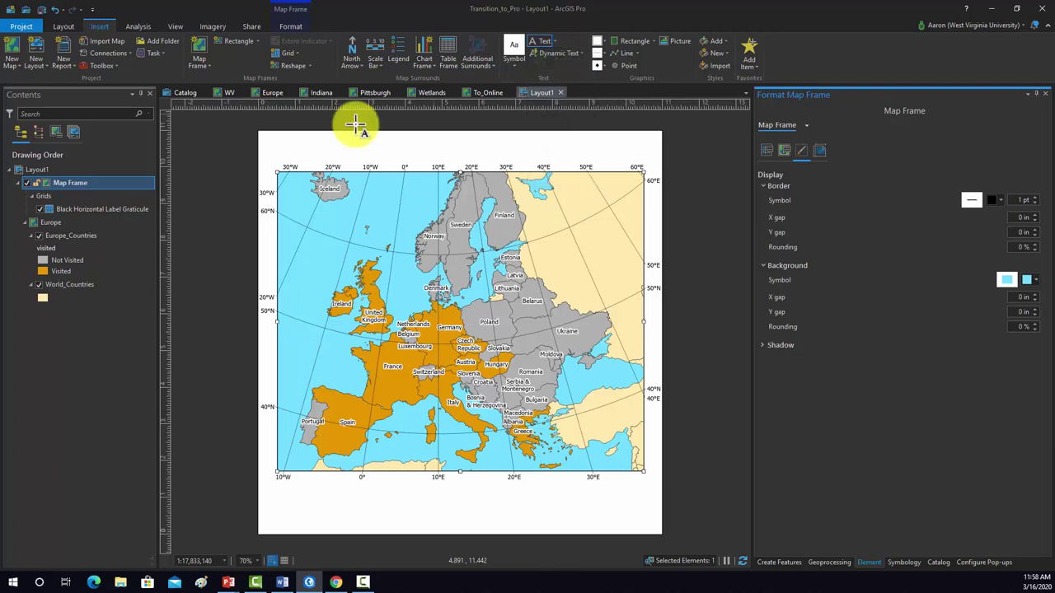
pyautogui.moveTo(350, 140); pyautogui.dragTo(579, 159)
pyautogui.write('C')
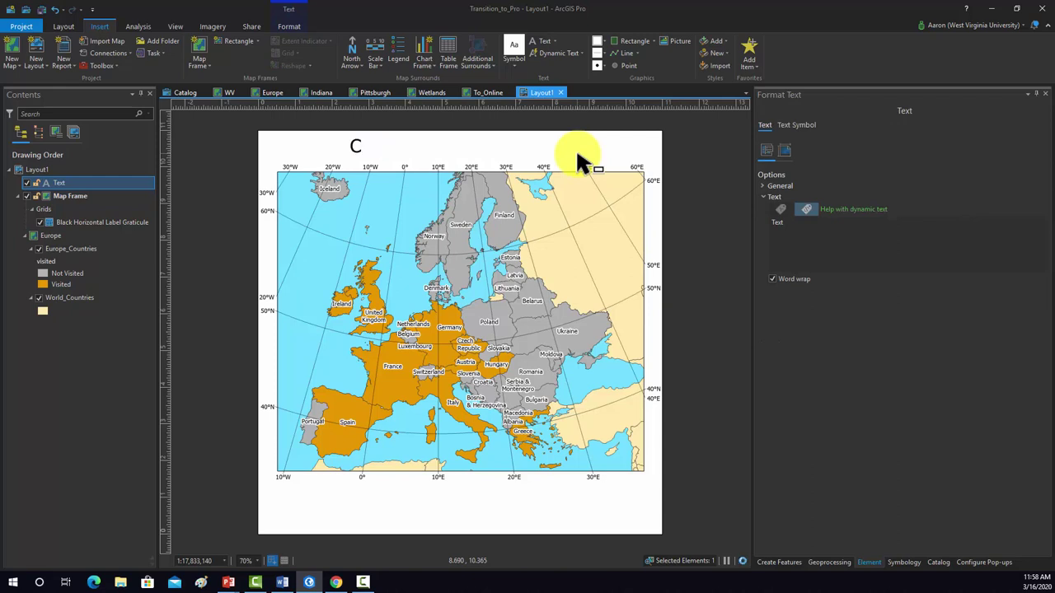
pyautogui.write('ountries')
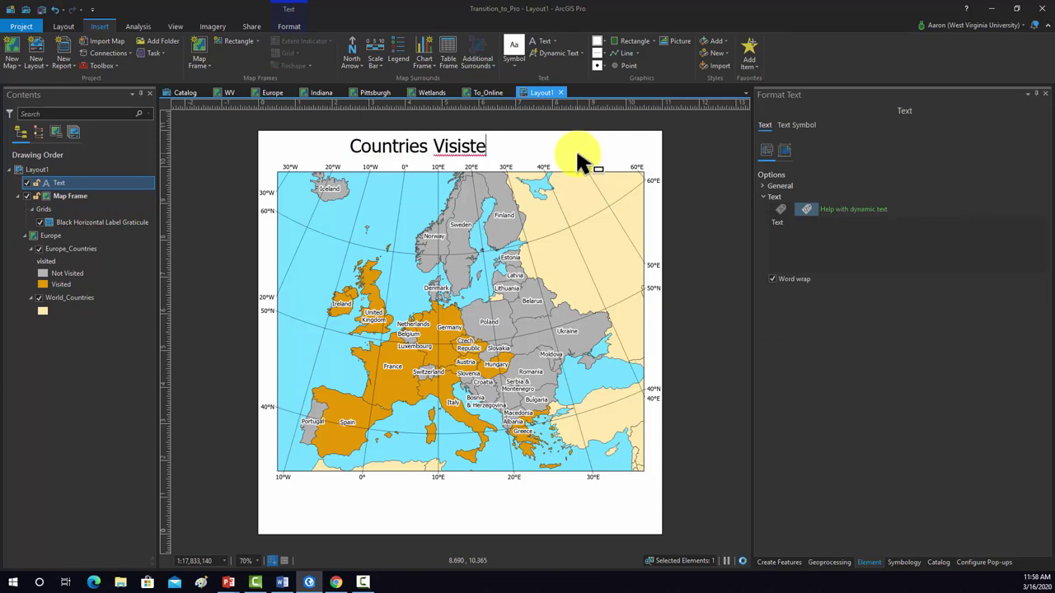
pyautogui.write(' Visitred')
pyautogui.press('BackSpace')
pyautogui.press('BackSpace')
pyautogui.press('BackSpace')
pyautogui.write('ed')
pyautogui.press('Escape')
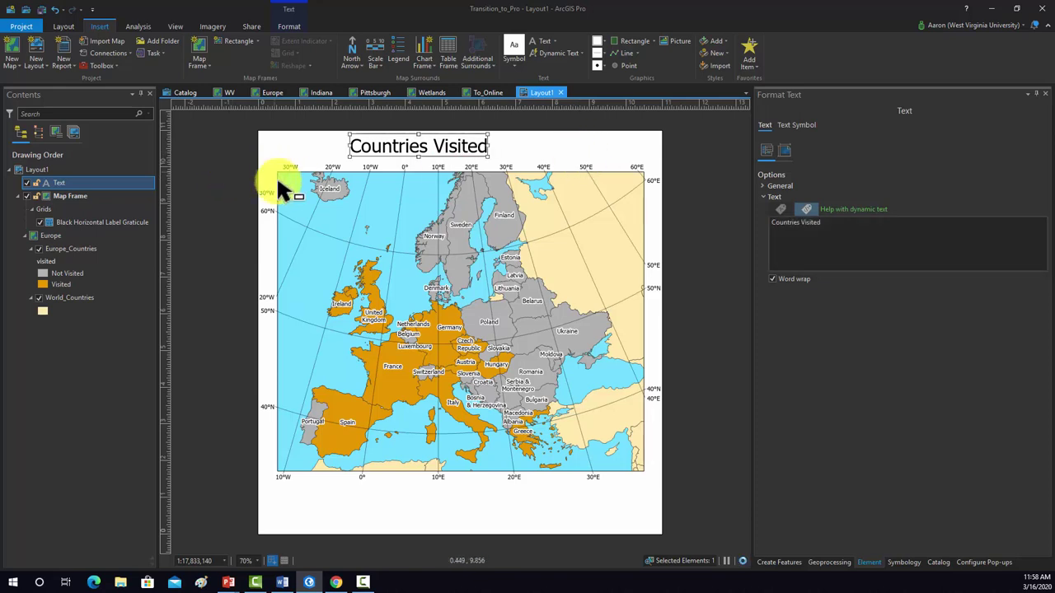
pyautogui.moveTo(365, 137); pyautogui.dragTo(415, 146)
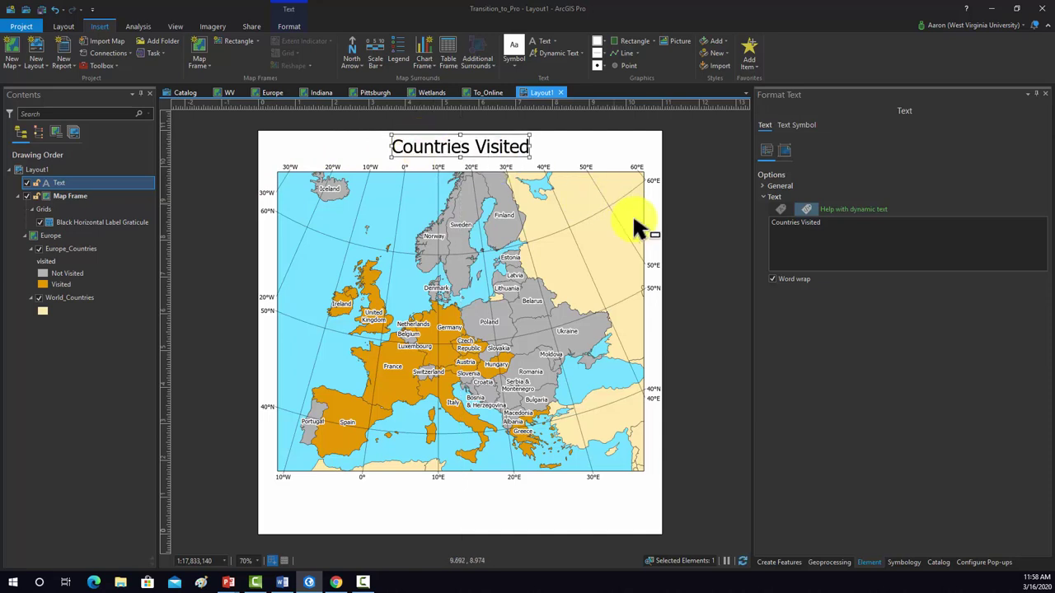
pyautogui.click(684, 239)
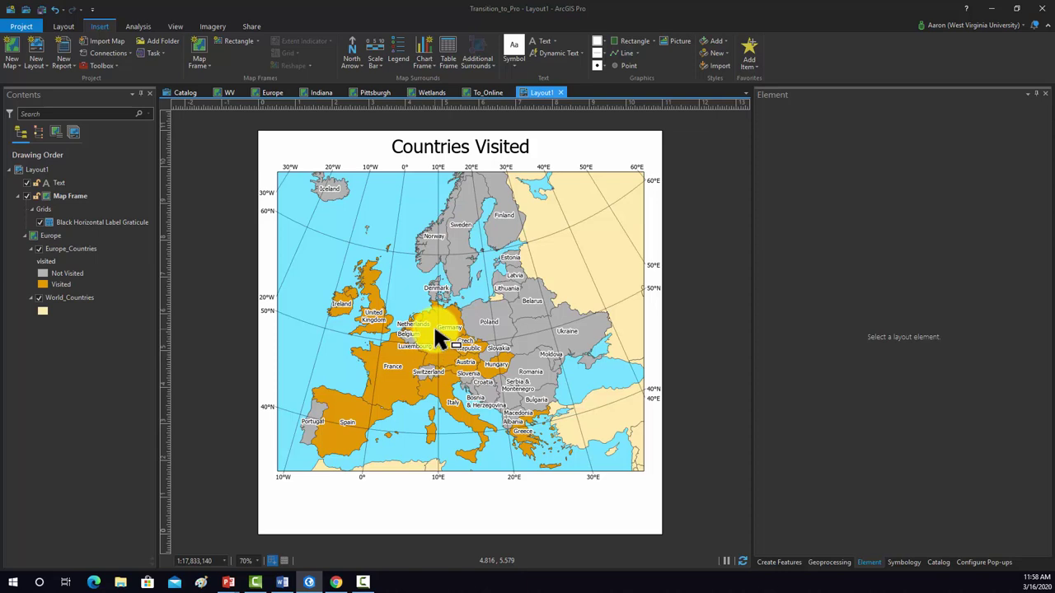
# Insert a compass-style north arrow for the map frame below the map's lower-left corner
pyautogui.click(430, 298)
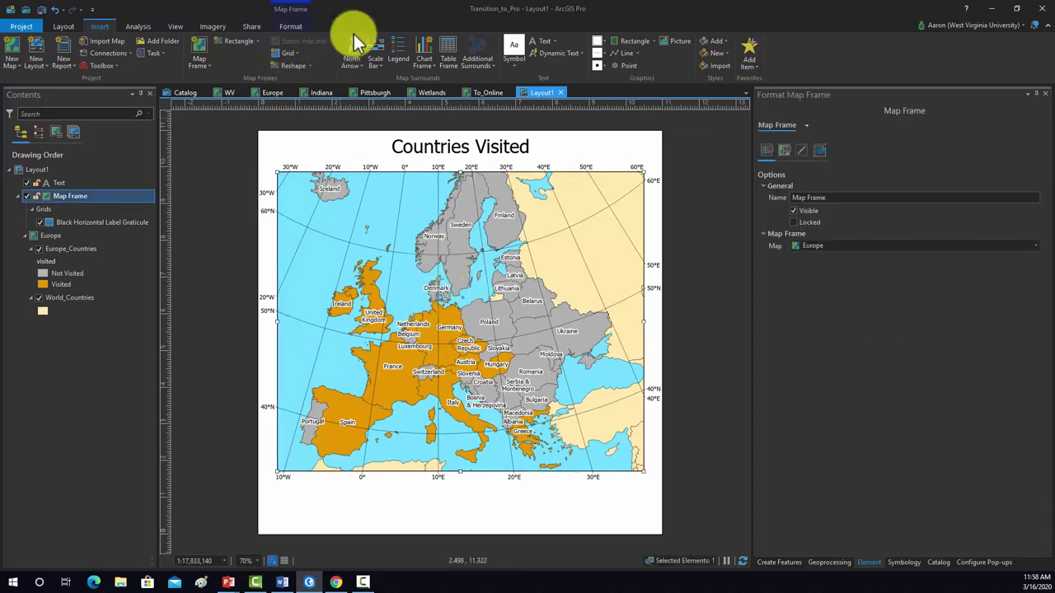
pyautogui.click(353, 59)
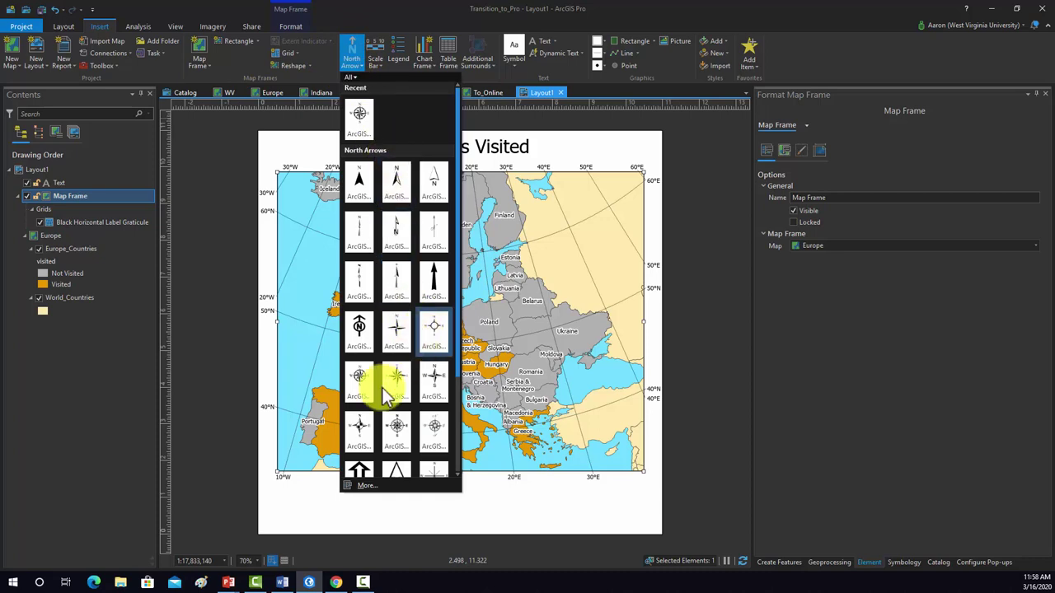
pyautogui.scroll(-3, 388, 349)
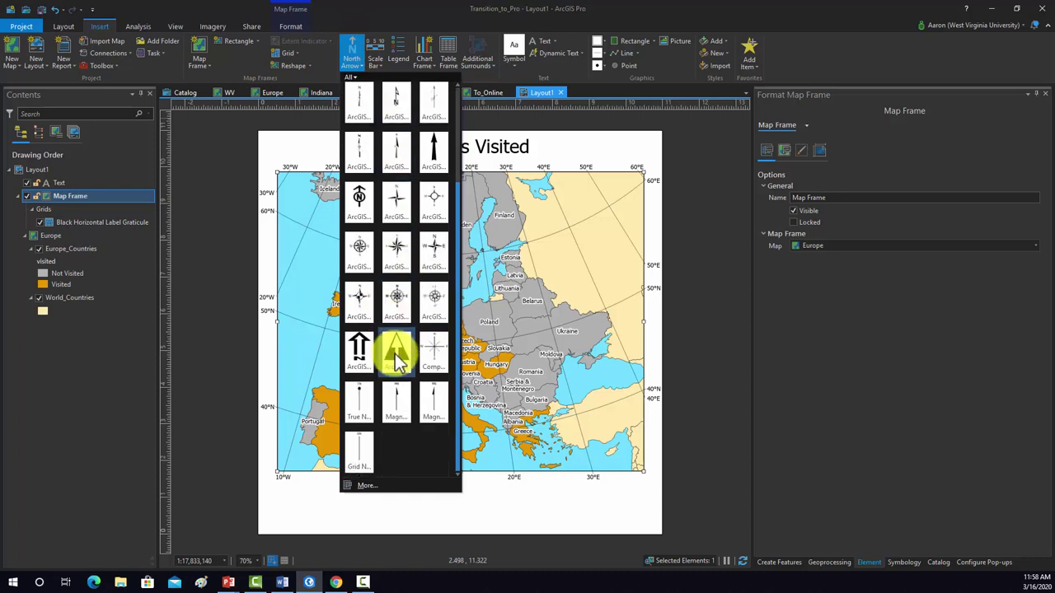
pyautogui.click(358, 297)
pyautogui.moveTo(284, 489); pyautogui.dragTo(346, 534)
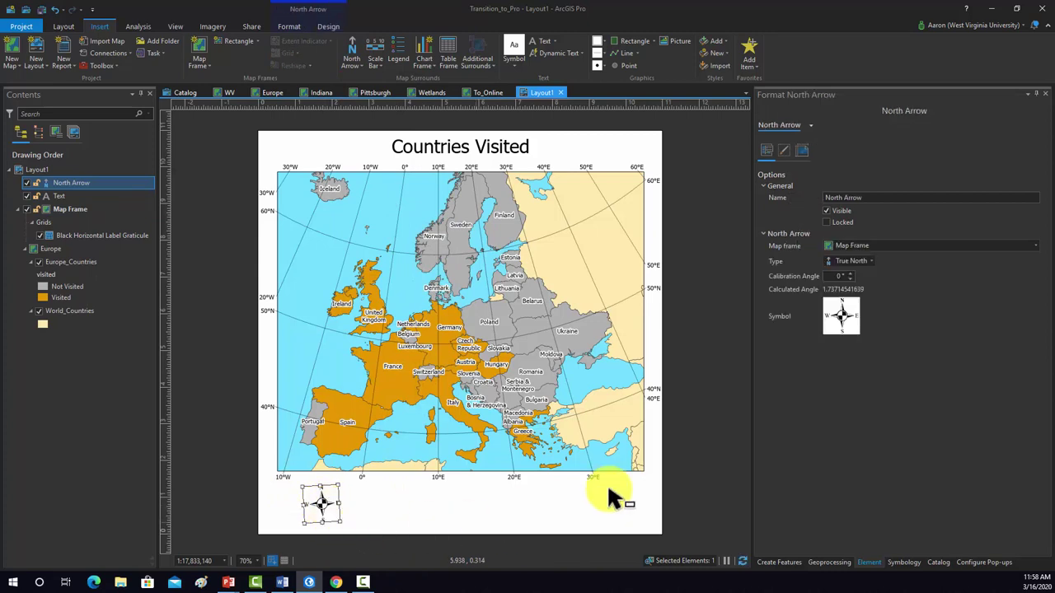
pyautogui.click(677, 490)
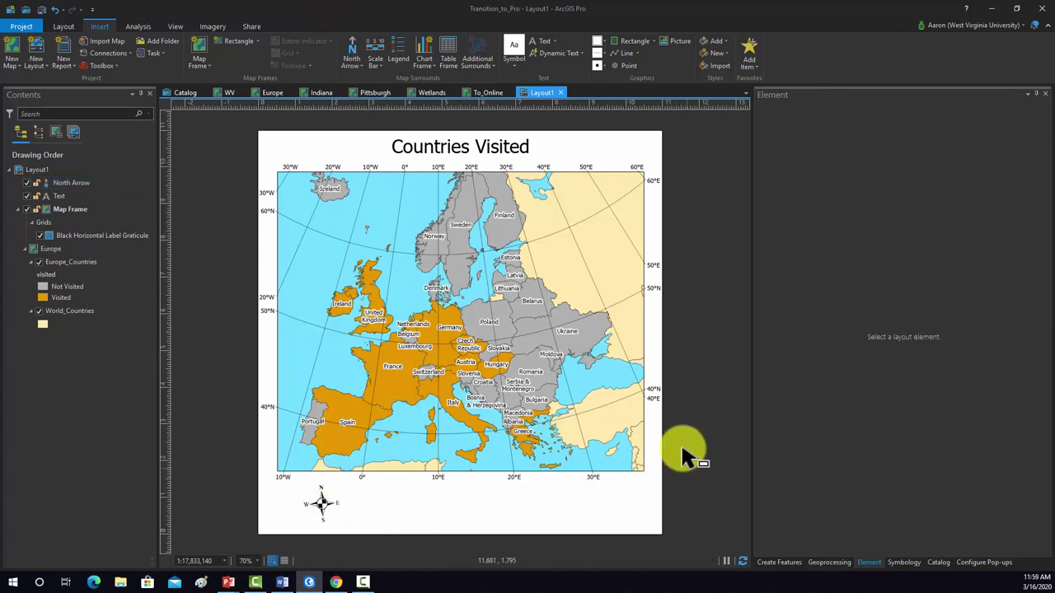
# Place a Double Alternating scale bar below the map
pyautogui.click(377, 65)
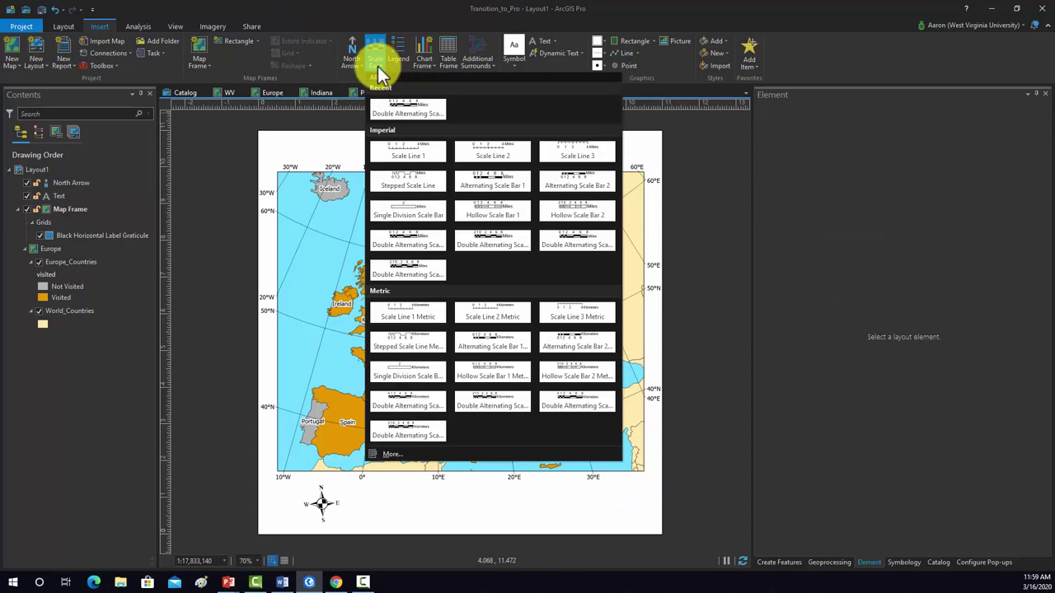
pyautogui.click(400, 272)
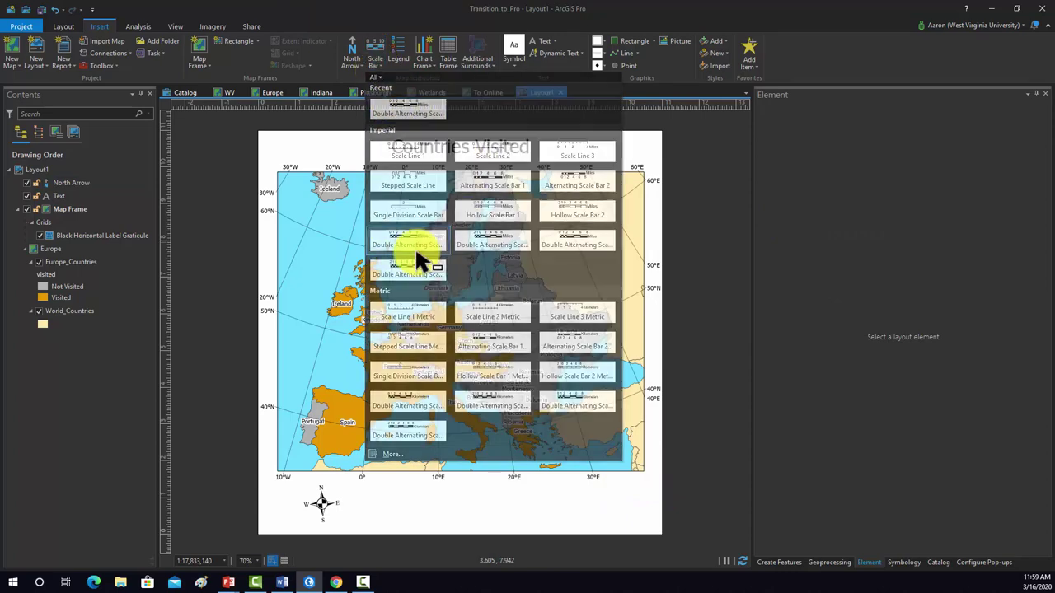
pyautogui.moveTo(368, 494); pyautogui.dragTo(580, 514)
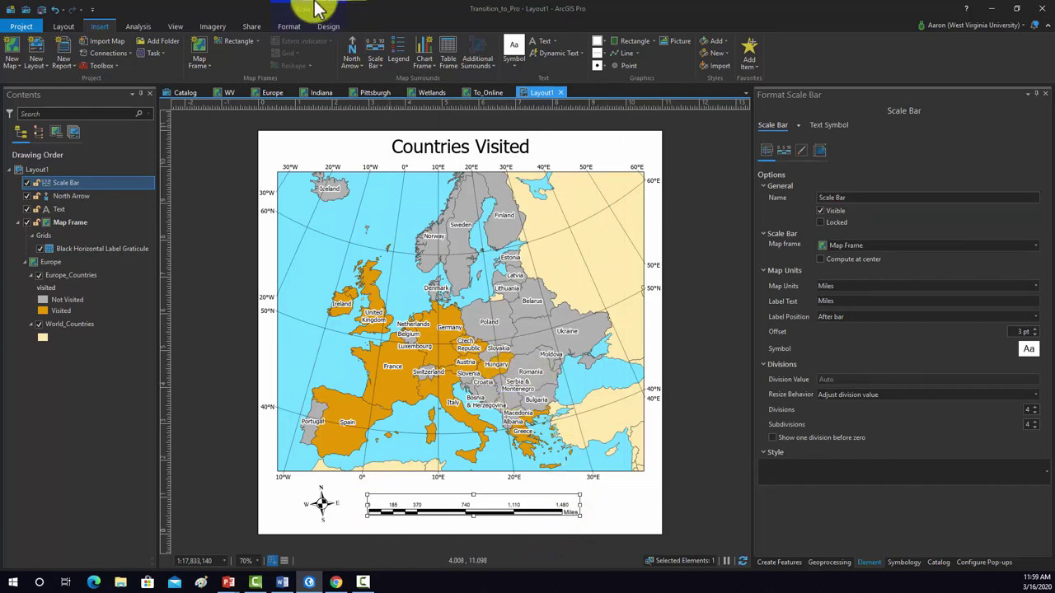
# Format the scale bar text as 16 pt Tahoma in a darker colour
pyautogui.click(294, 26)
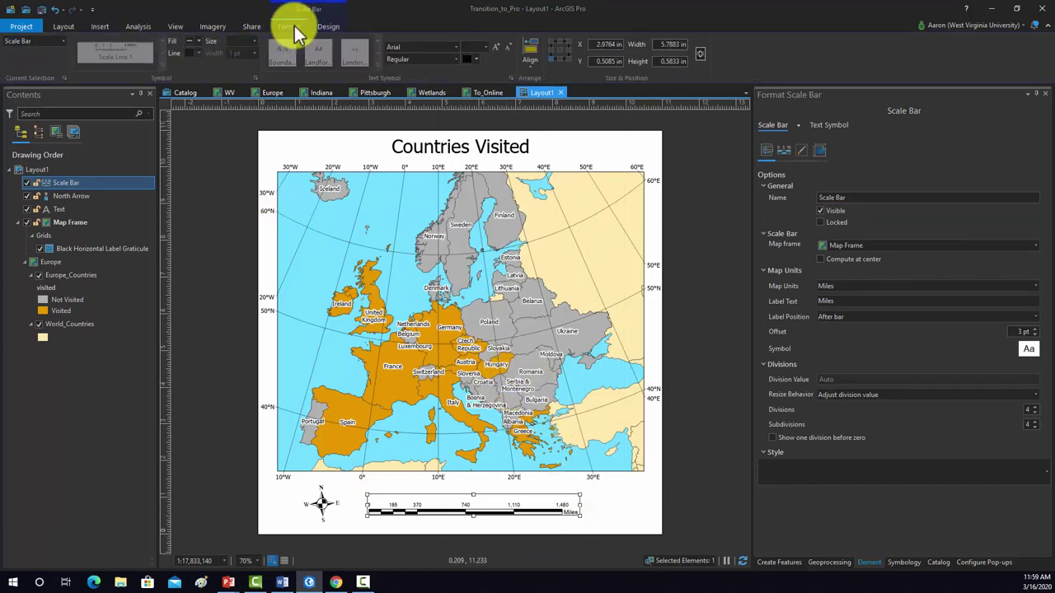
pyautogui.click(456, 49)
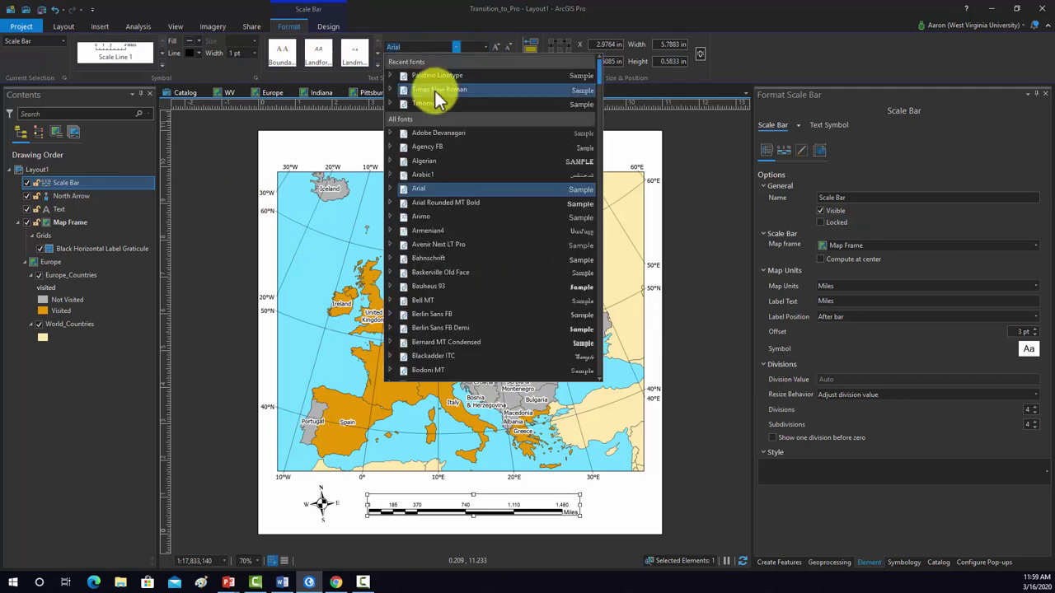
pyautogui.click(433, 102)
pyautogui.click(485, 51)
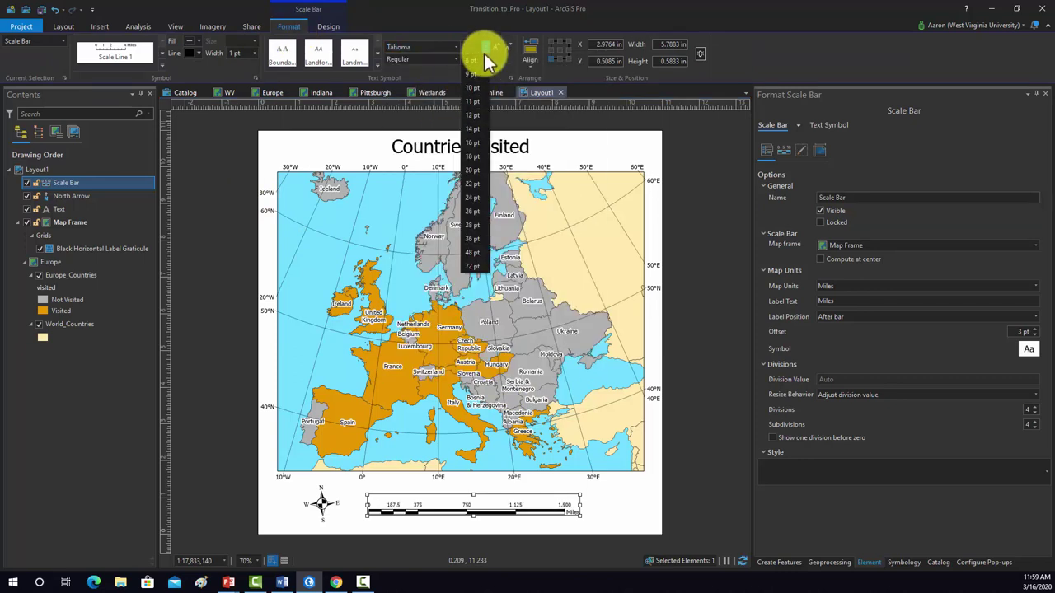
pyautogui.click(481, 144)
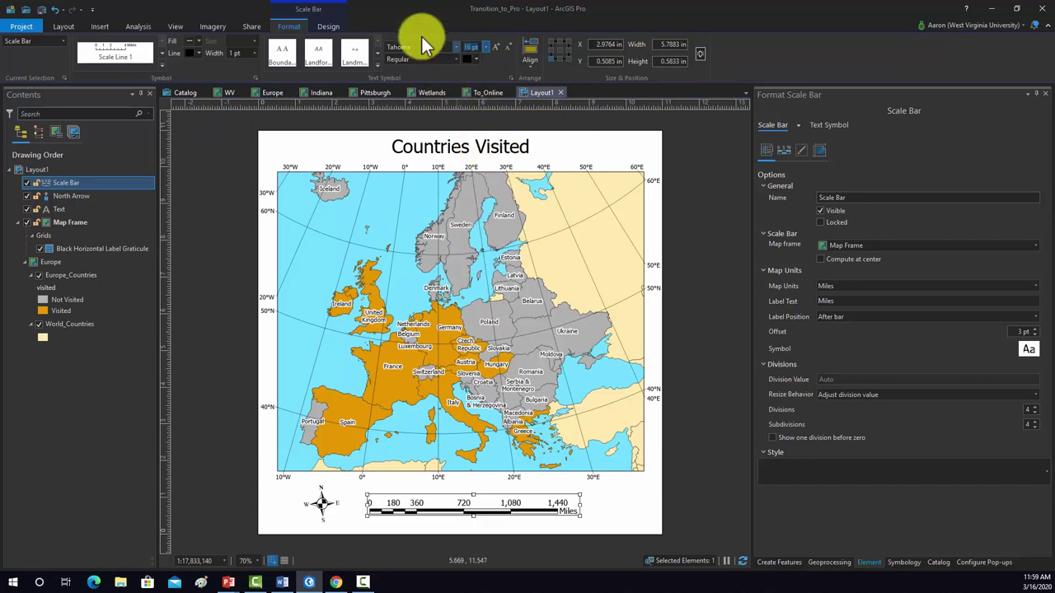
pyautogui.click(474, 61)
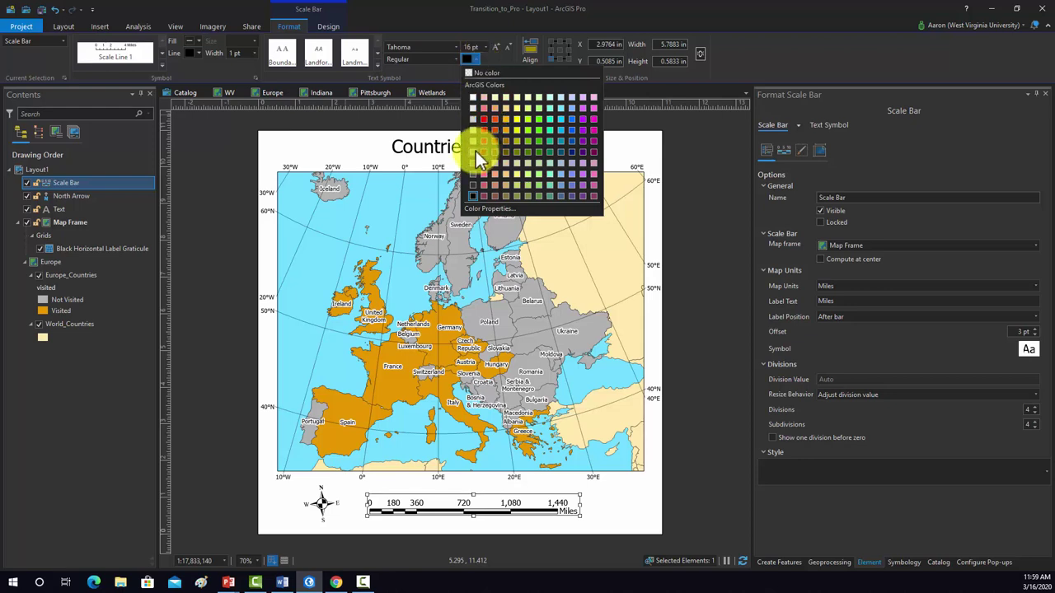
pyautogui.click(474, 152)
pyautogui.click(475, 62)
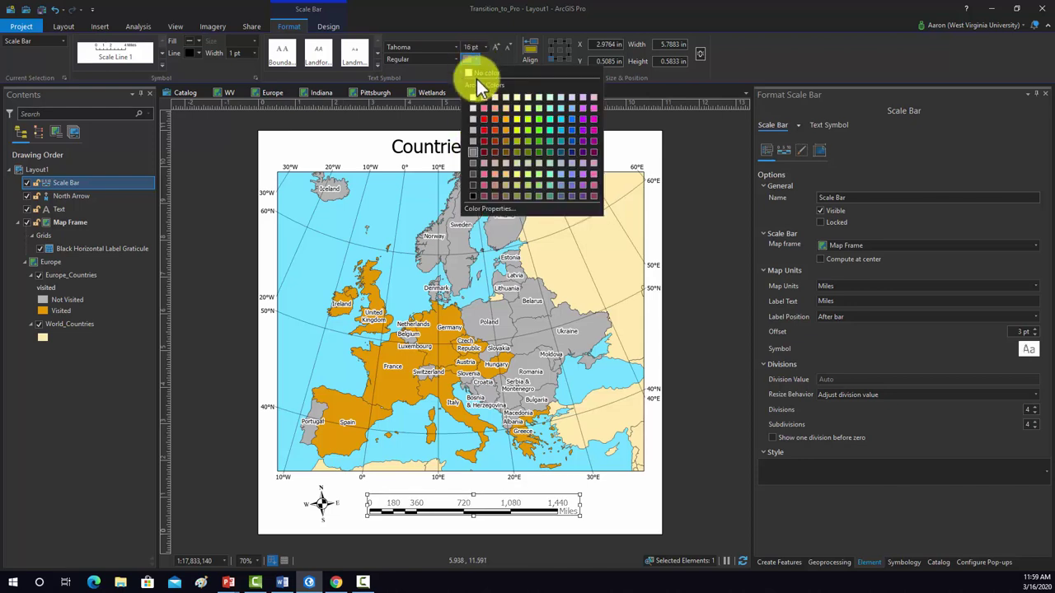
pyautogui.click(480, 170)
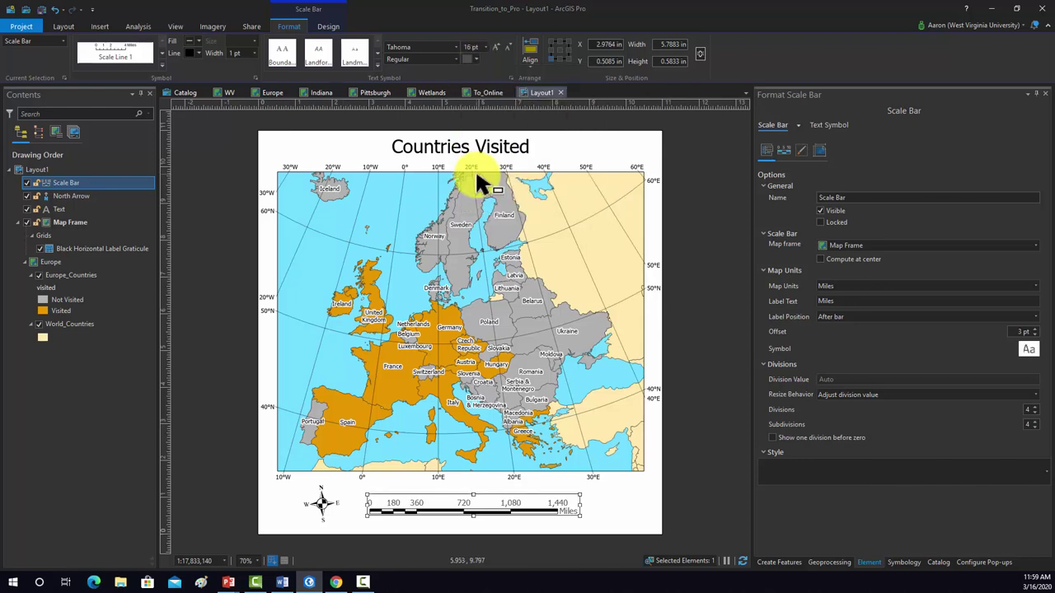
# Switch the scale bar units to Kilometers and change its label to 'km'
pyautogui.click(328, 27)
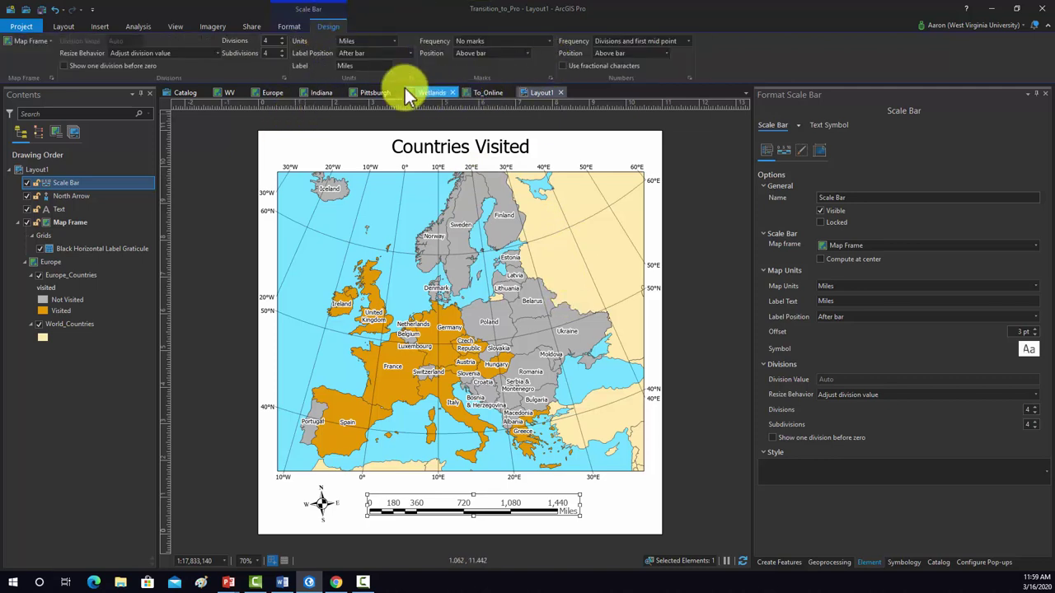
pyautogui.click(394, 42)
pyautogui.click(396, 51)
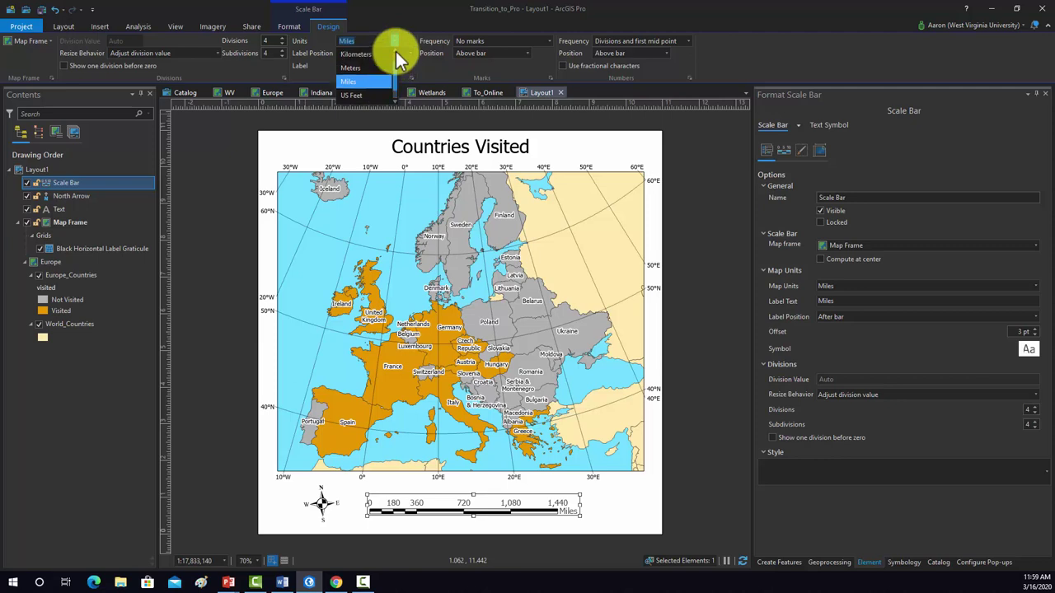
pyautogui.click(373, 68)
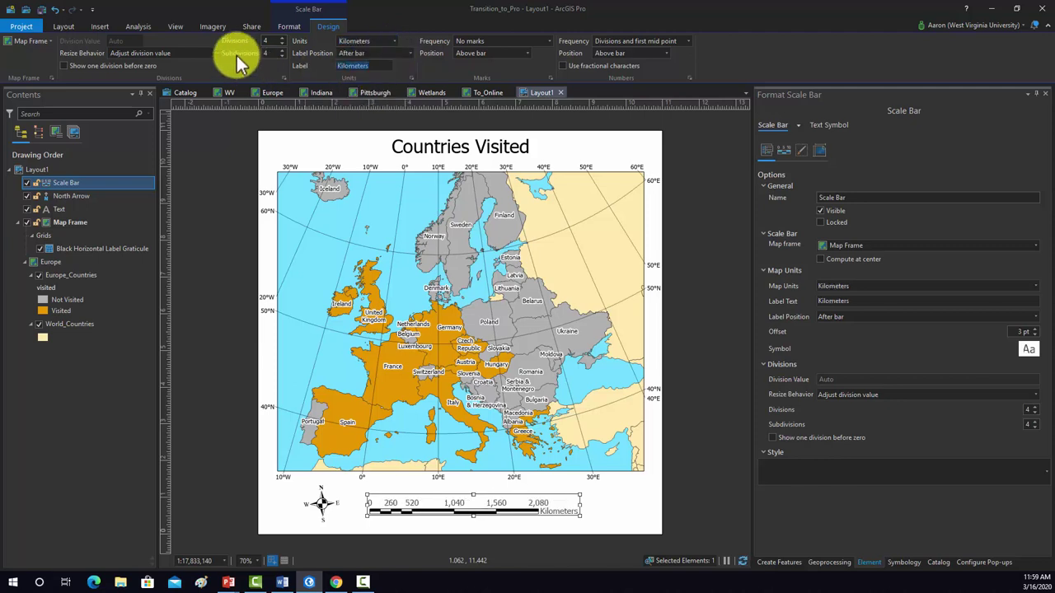
pyautogui.press('BackSpace')
pyautogui.write('km')
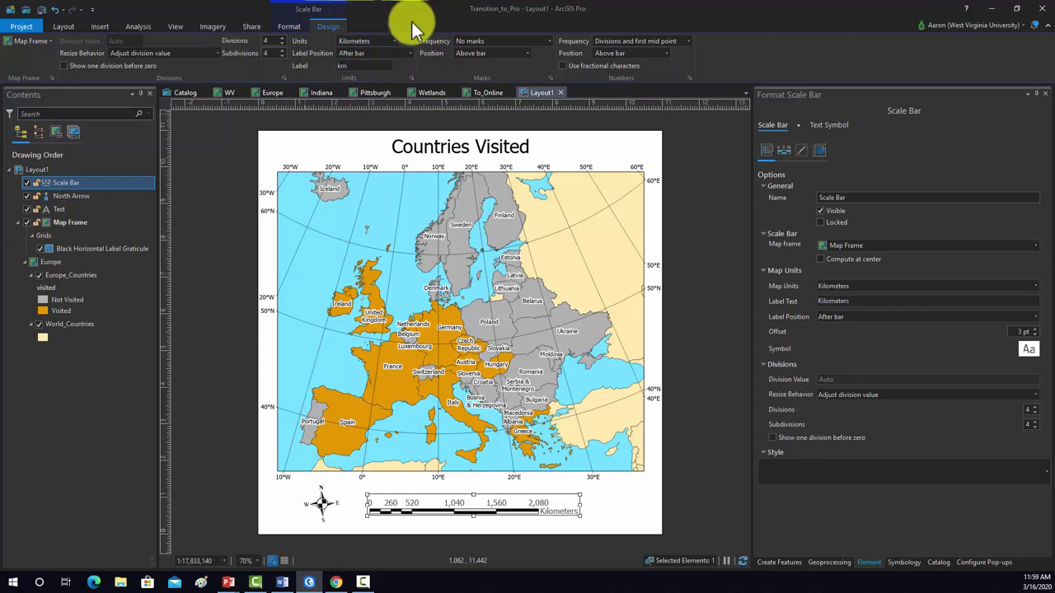
# Put the km label below center and show scale bar numbers only at divisions
pyautogui.click(412, 54)
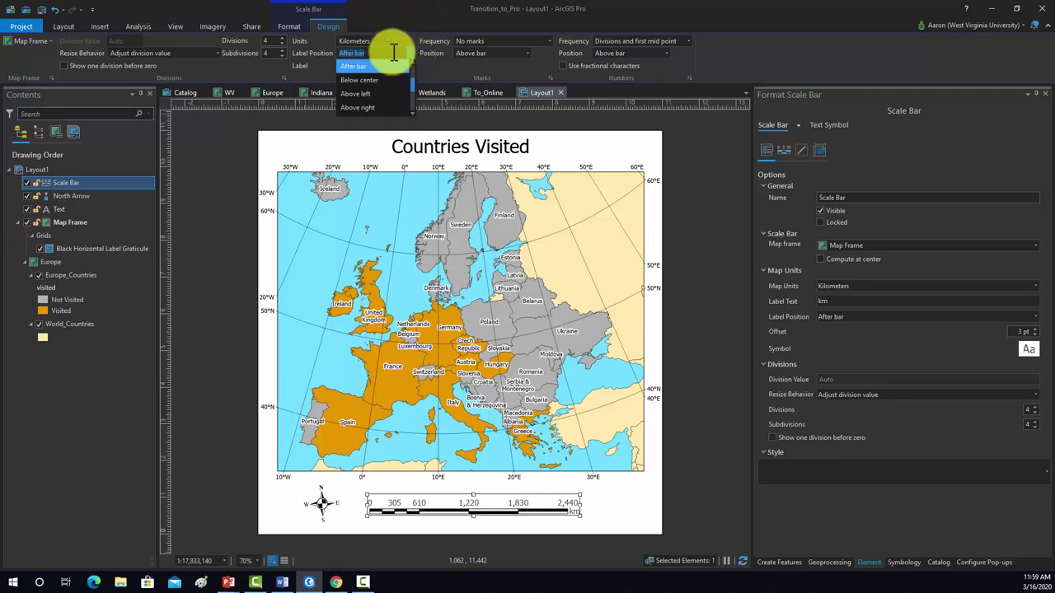
pyautogui.click(358, 80)
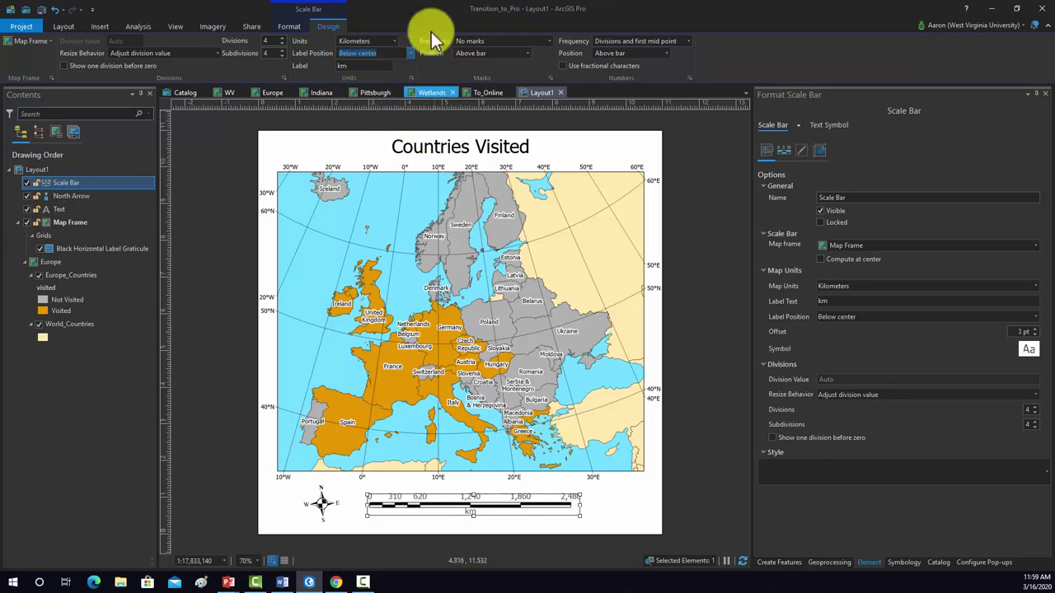
pyautogui.click(635, 43)
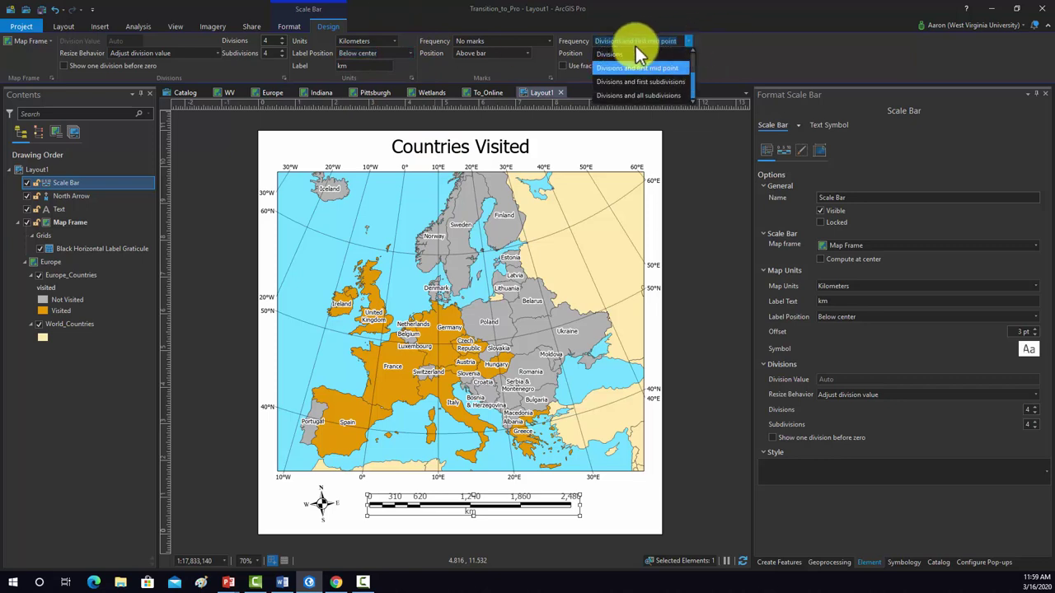
pyautogui.click(630, 53)
pyautogui.click(688, 177)
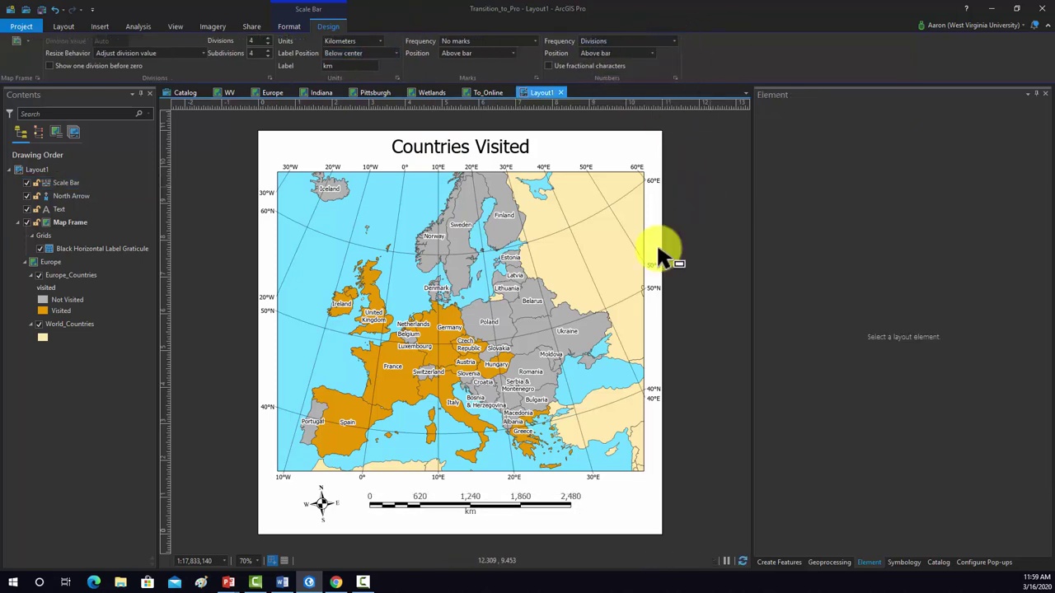
pyautogui.click(472, 500)
# Resize the scale bar to end at 2,000 km and move it left beside the north arrow
pyautogui.moveTo(581, 506); pyautogui.dragTo(571, 509)
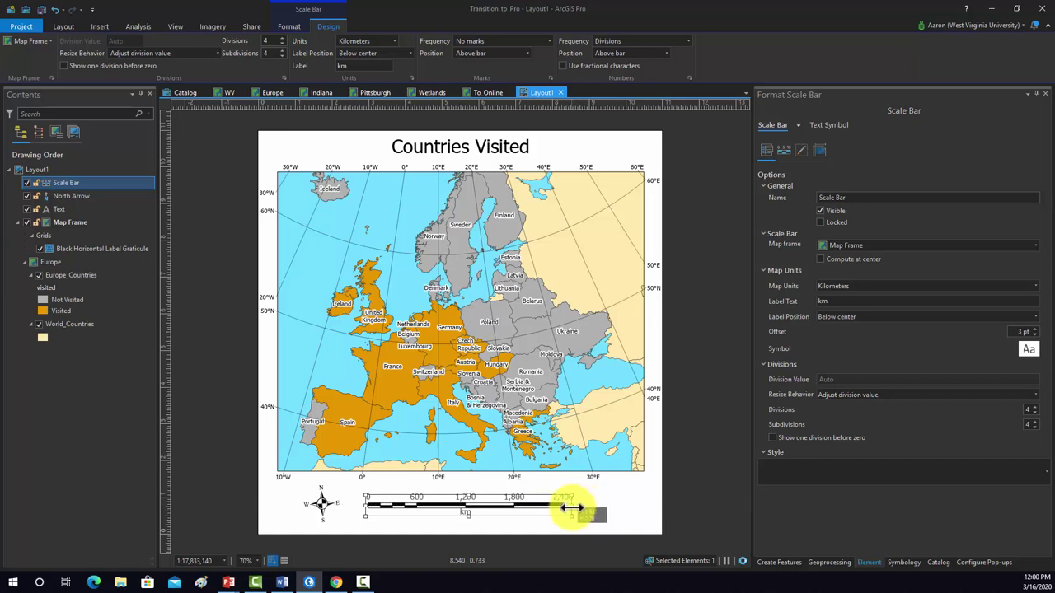
pyautogui.moveTo(575, 509); pyautogui.dragTo(532, 507)
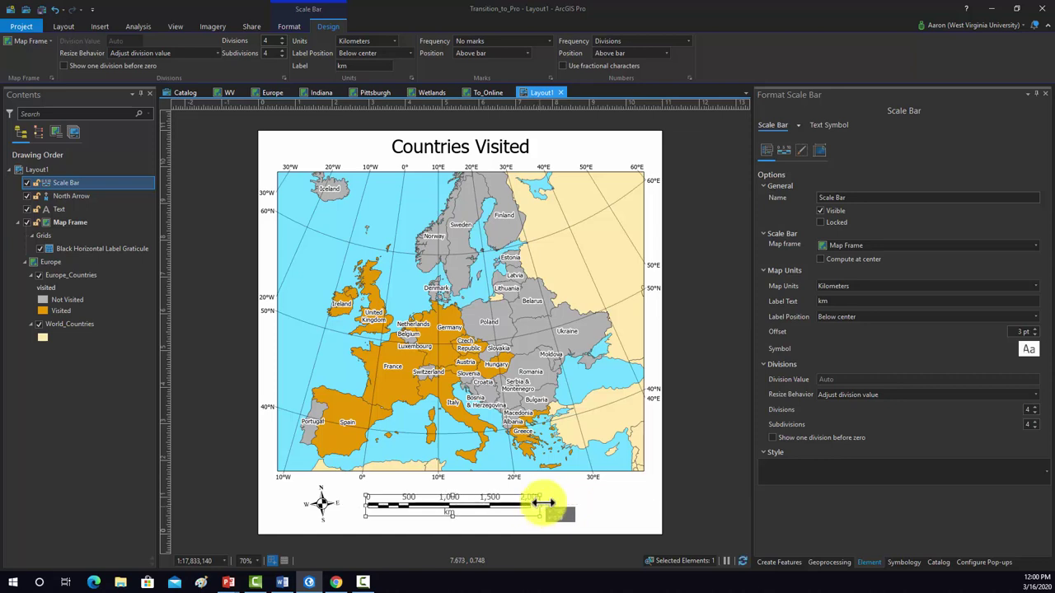
pyautogui.moveTo(451, 523); pyautogui.dragTo(430, 507)
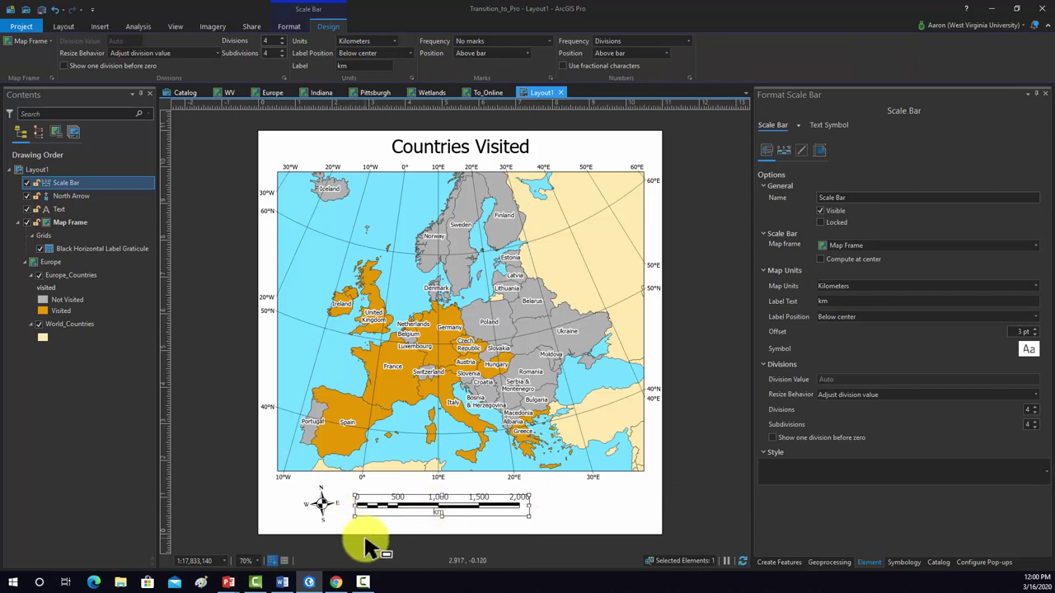
pyautogui.click(321, 502)
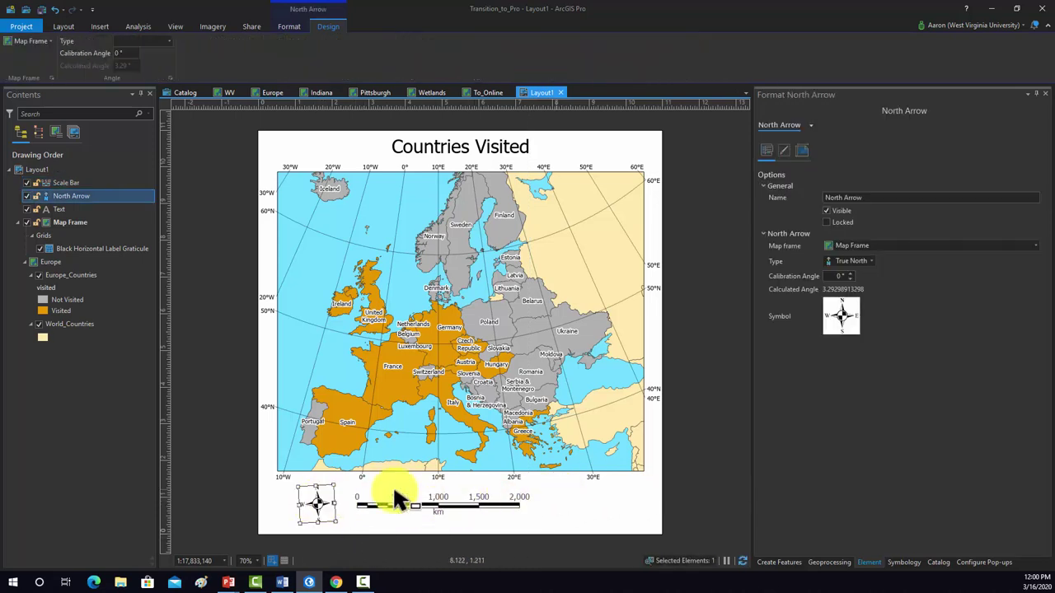
# Draw a legend for the map frame at the page's bottom right
pyautogui.click(642, 485)
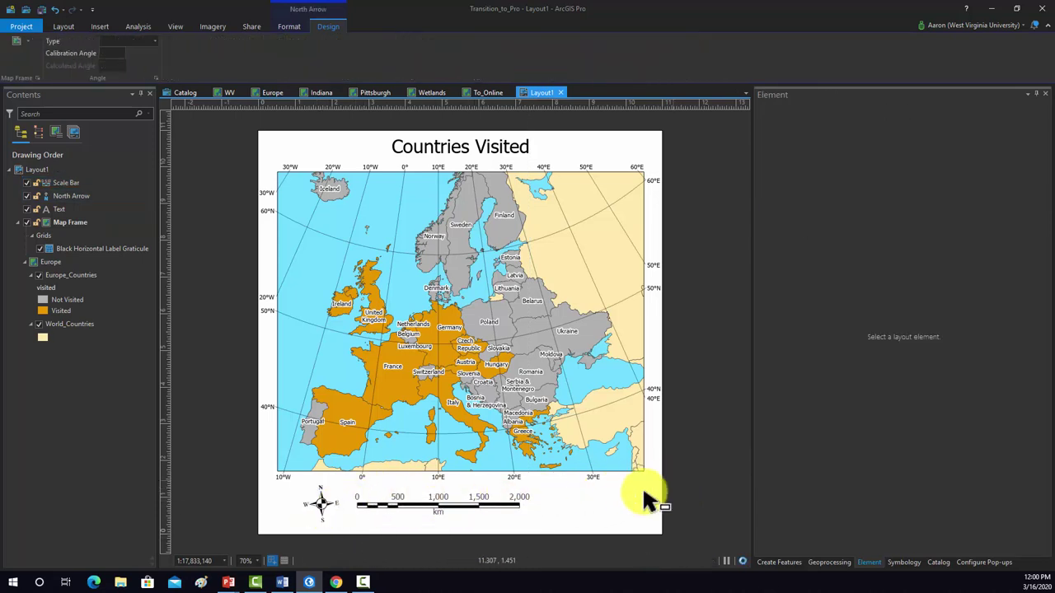
pyautogui.click(417, 265)
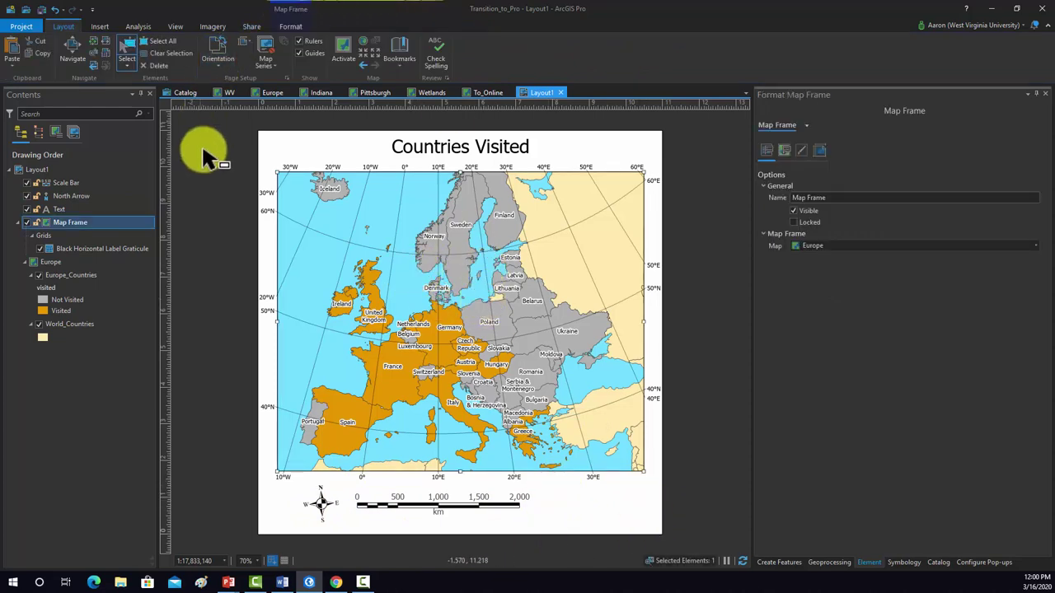
pyautogui.click(97, 27)
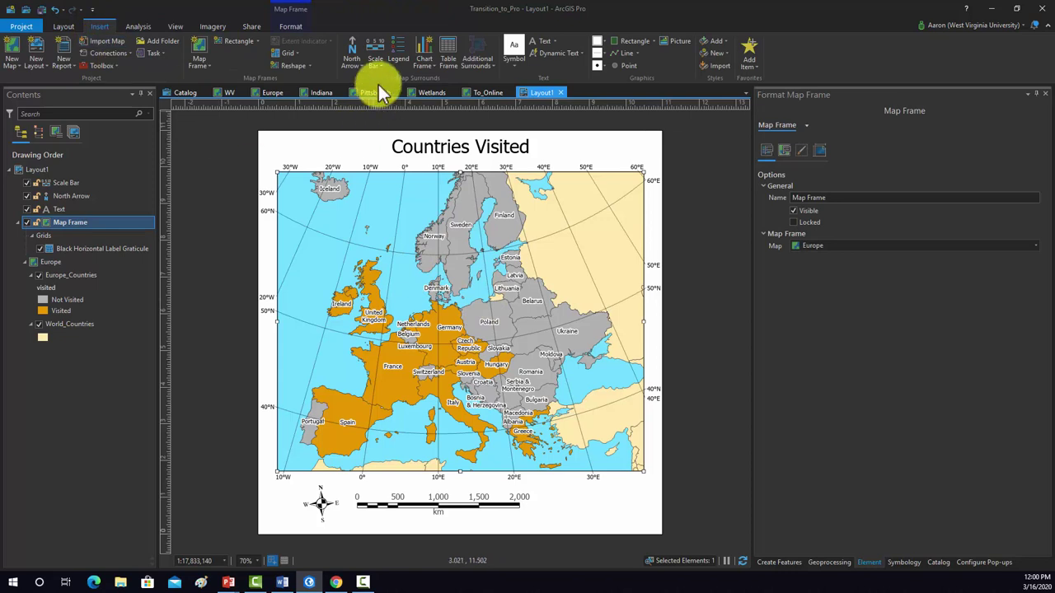
pyautogui.click(397, 56)
pyautogui.moveTo(546, 492); pyautogui.dragTo(646, 529)
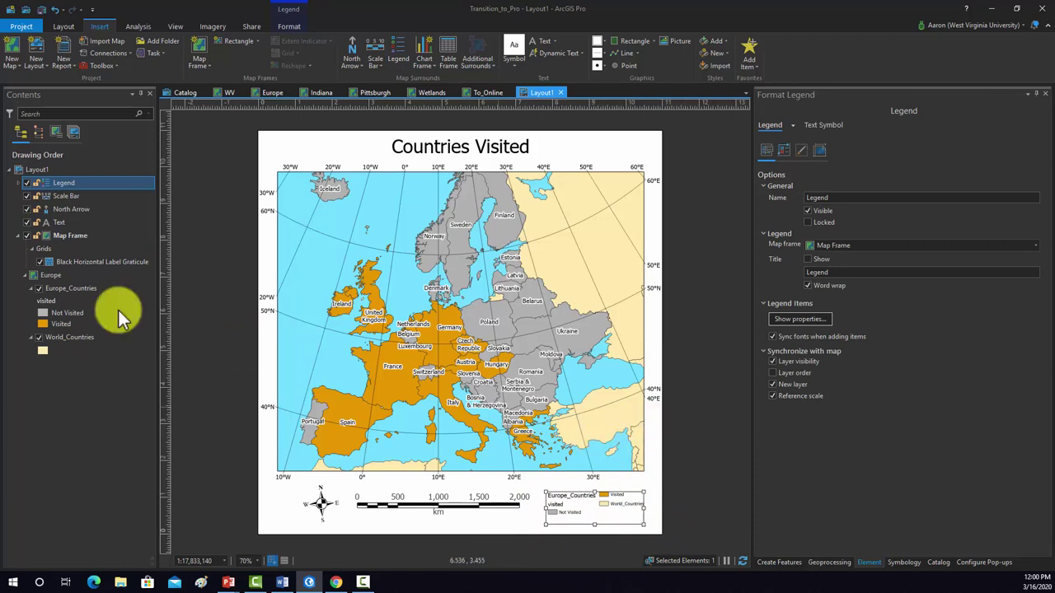
# Remove World_Countries from the legend and hide group layer name, layer name and headings
pyautogui.click(18, 182)
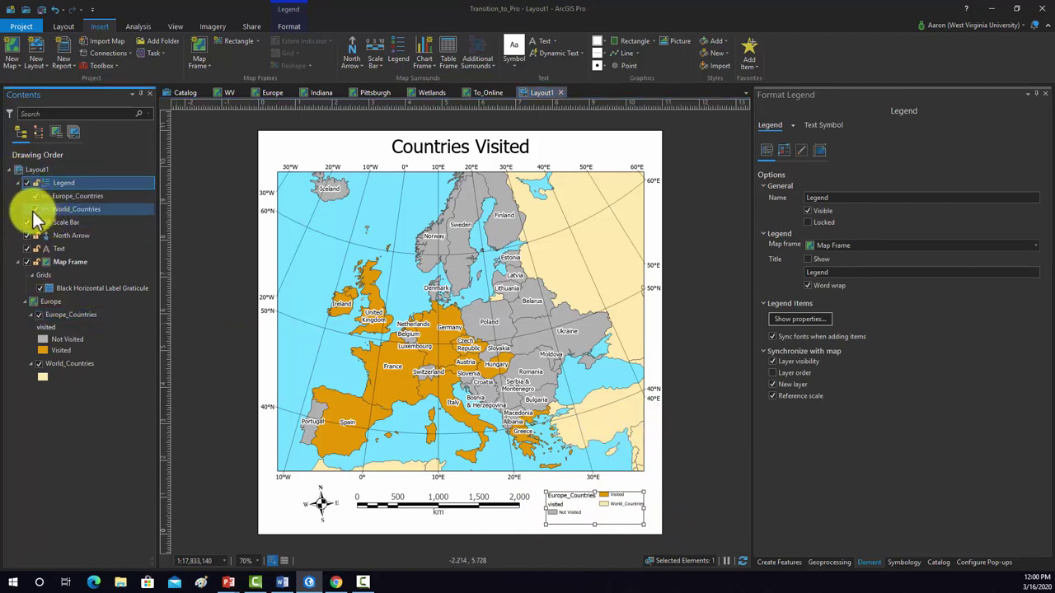
pyautogui.click(33, 210)
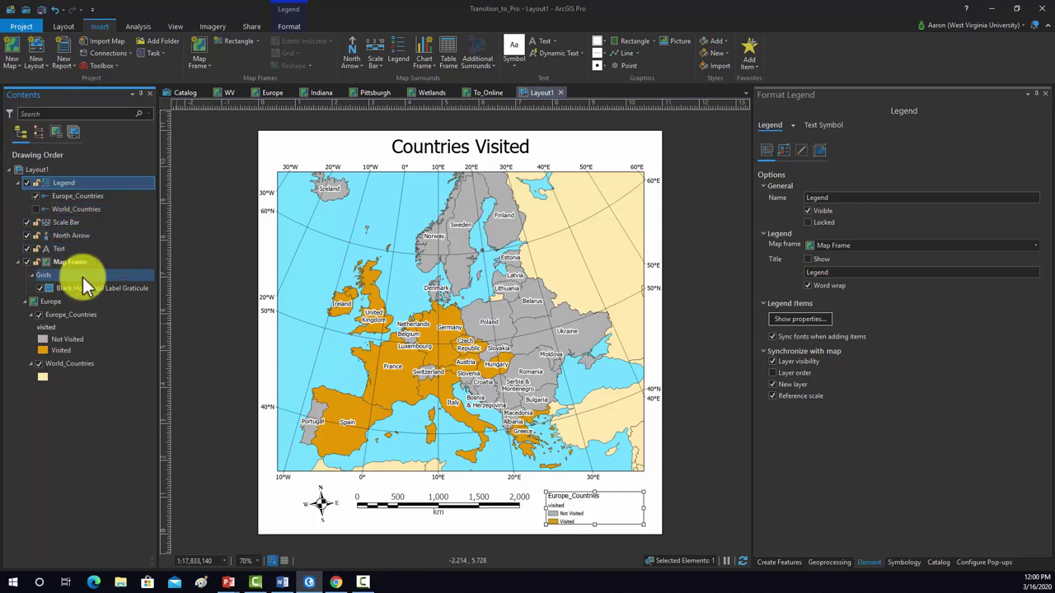
pyautogui.click(71, 195)
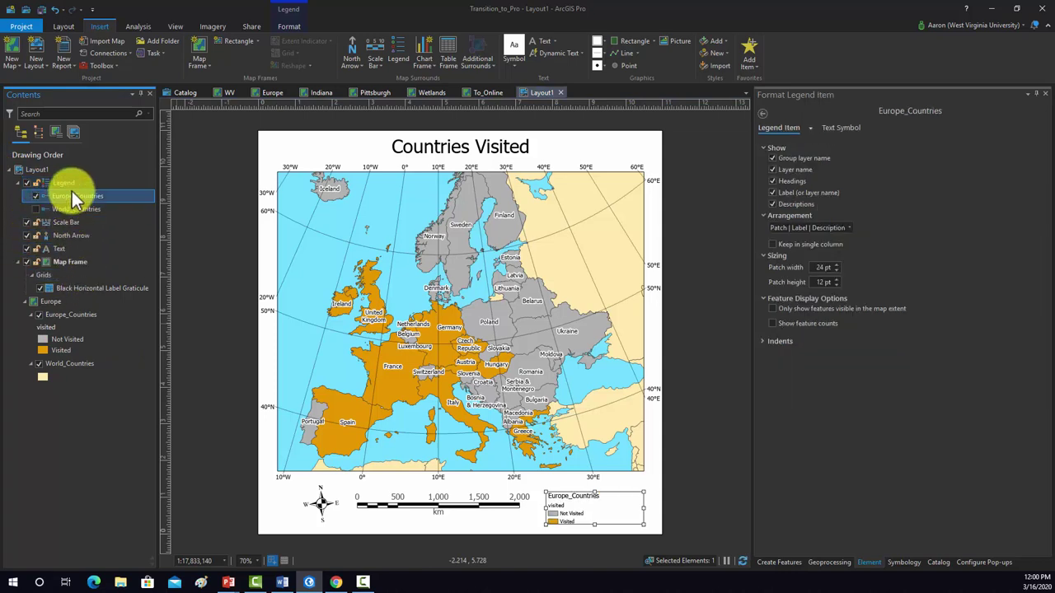
pyautogui.click(772, 158)
pyautogui.click(772, 169)
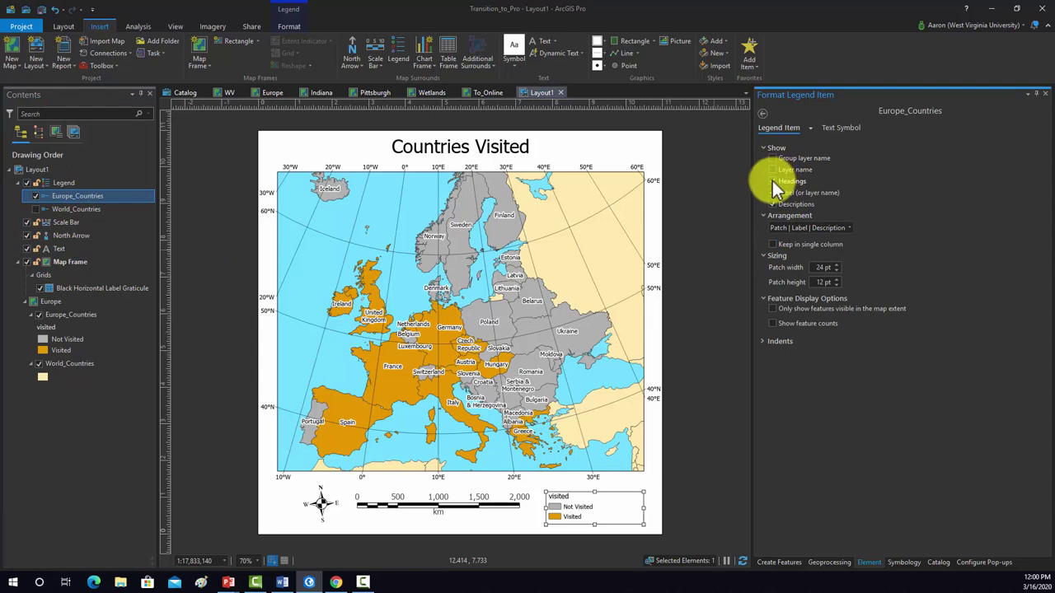
pyautogui.click(773, 180)
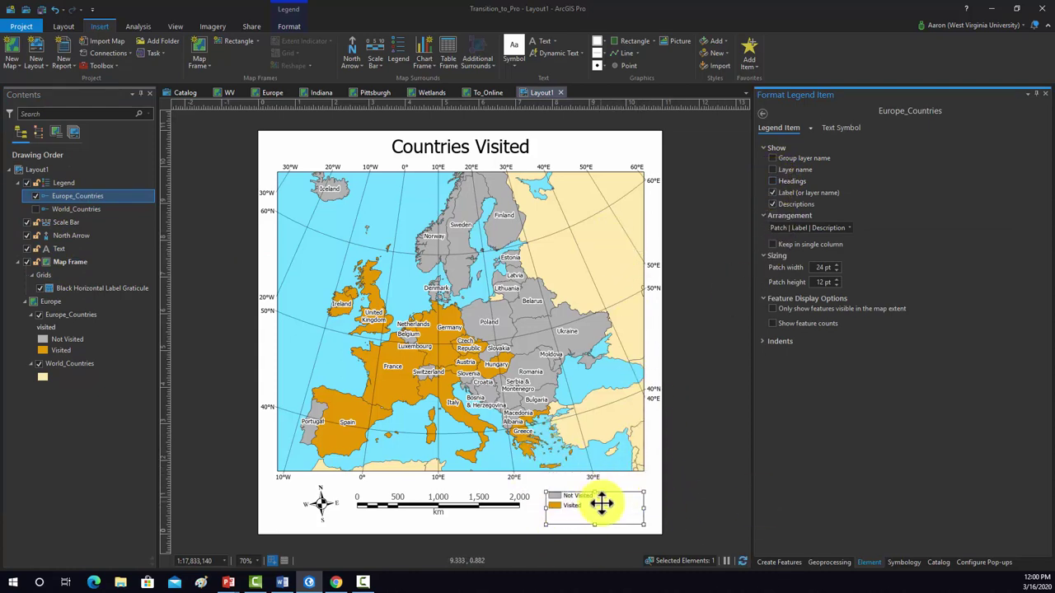
# Set the legend text size to 18 pt
pyautogui.click(284, 30)
pyautogui.click(510, 46)
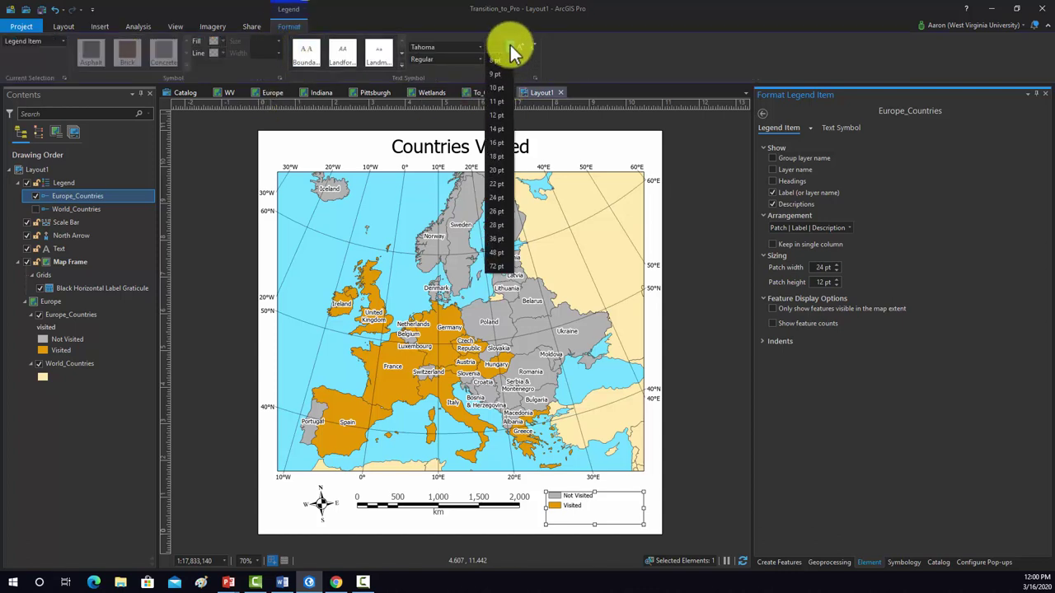
pyautogui.click(497, 157)
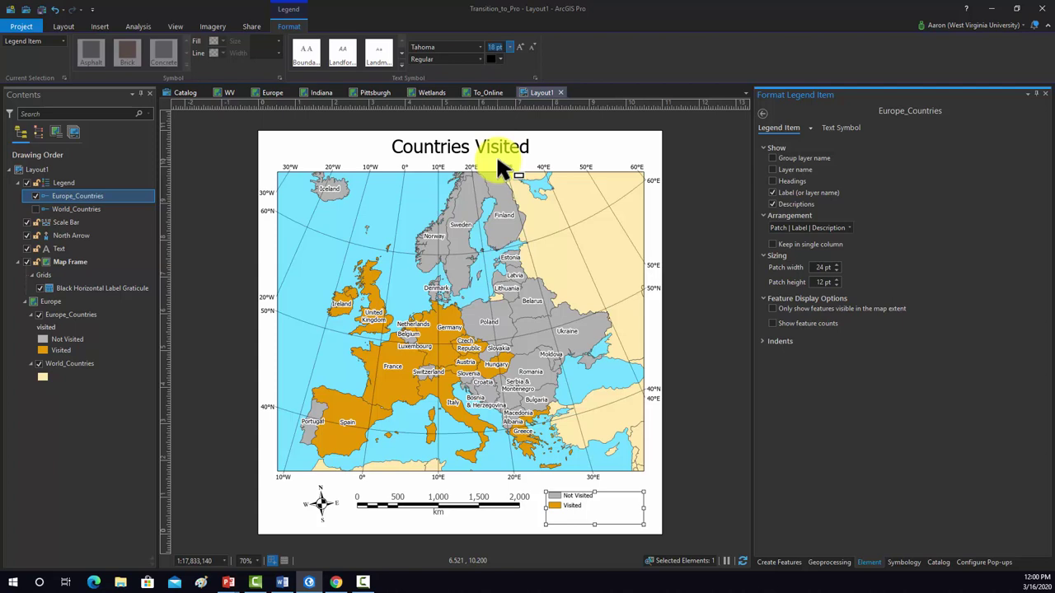
# Line up the legend, scale bar and north arrow in a row below the map
pyautogui.click(684, 461)
pyautogui.click(557, 506)
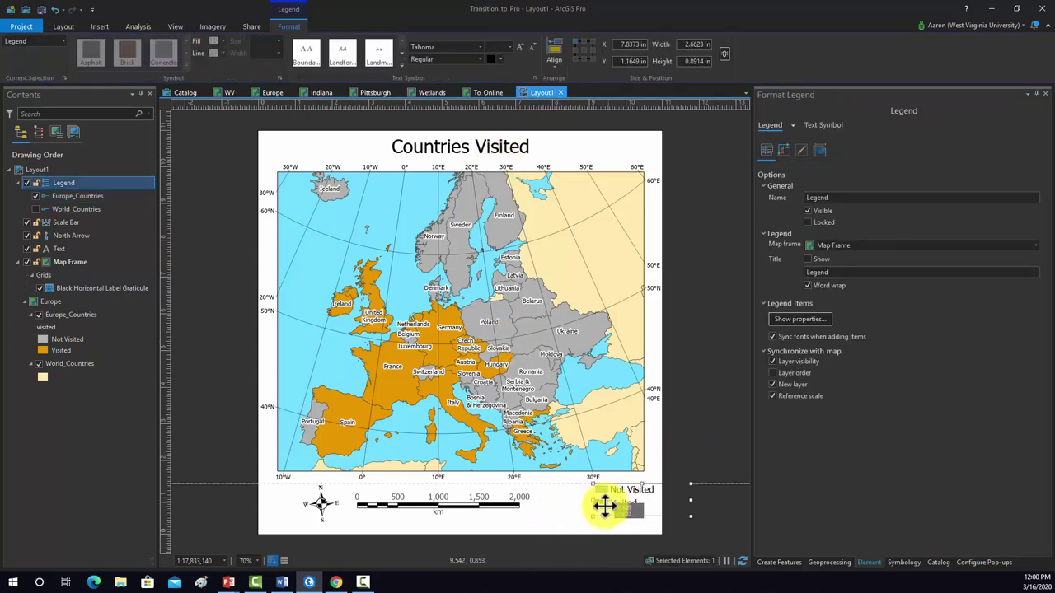
pyautogui.click(683, 447)
pyautogui.click(465, 501)
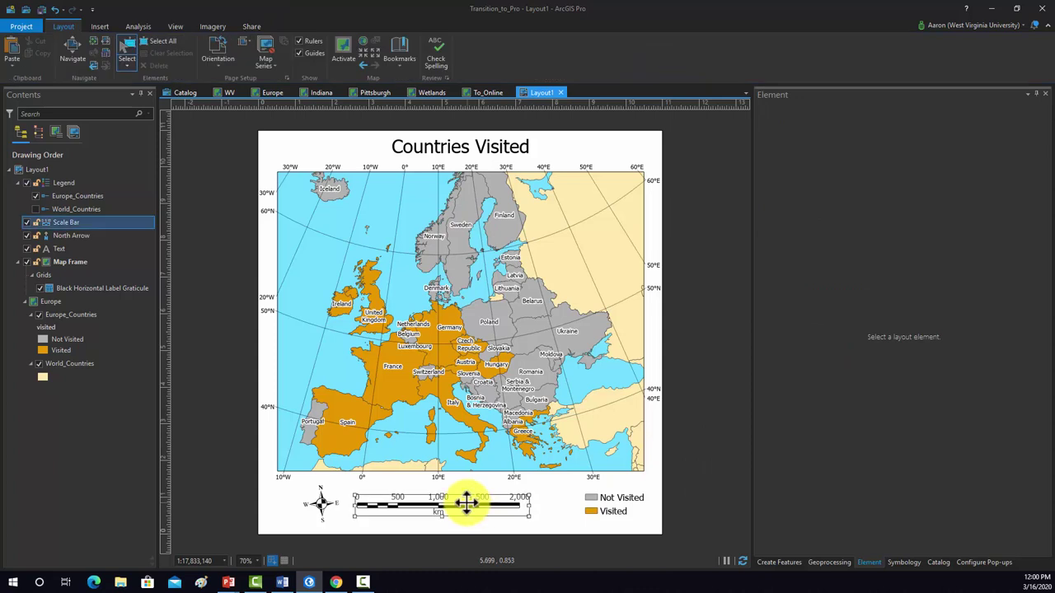
pyautogui.moveTo(466, 501); pyautogui.dragTo(487, 504)
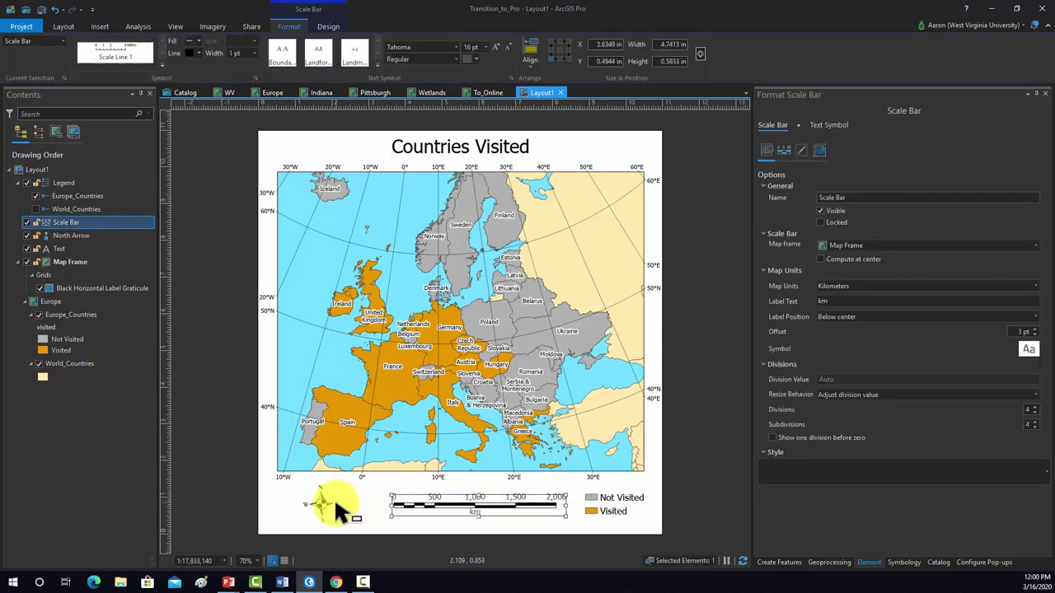
pyautogui.moveTo(336, 502); pyautogui.dragTo(341, 502)
pyautogui.click(717, 470)
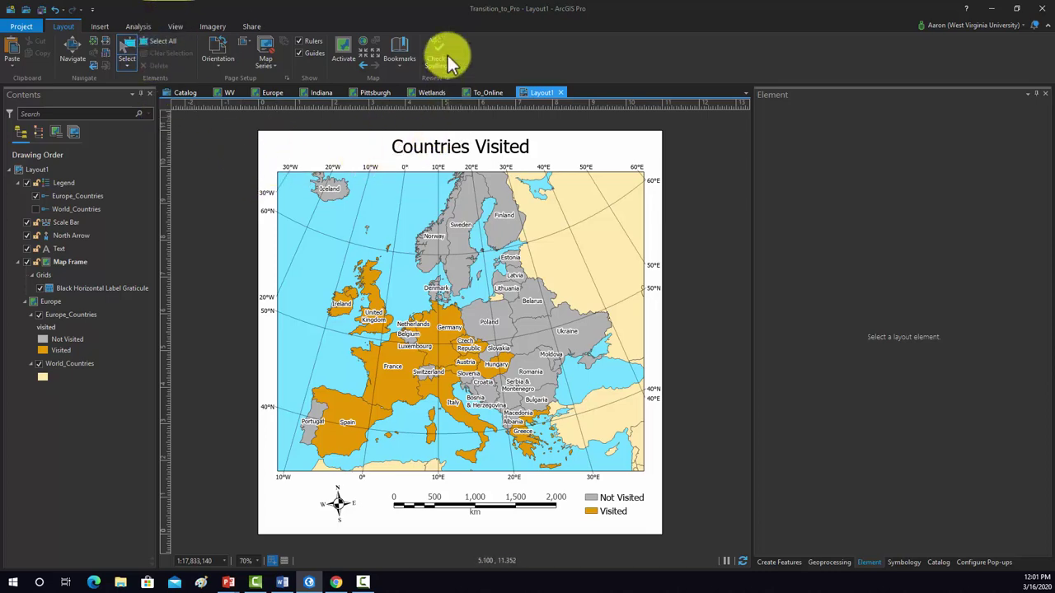
# Export the layout to the Desktop as countries_visited2, a 300 DPI TIFF
pyautogui.click(259, 31)
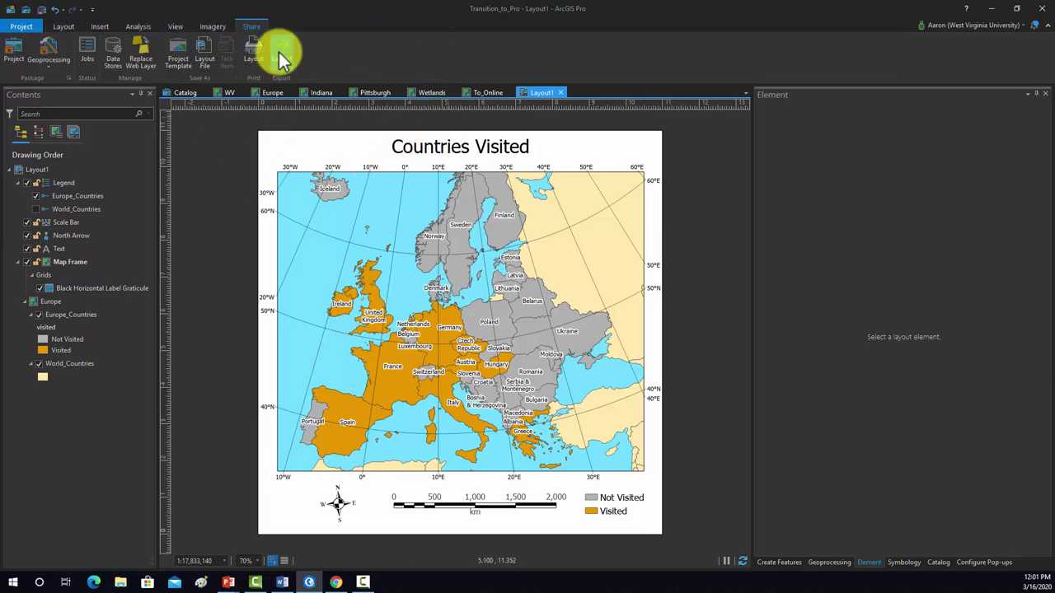
pyautogui.click(279, 52)
pyautogui.click(166, 240)
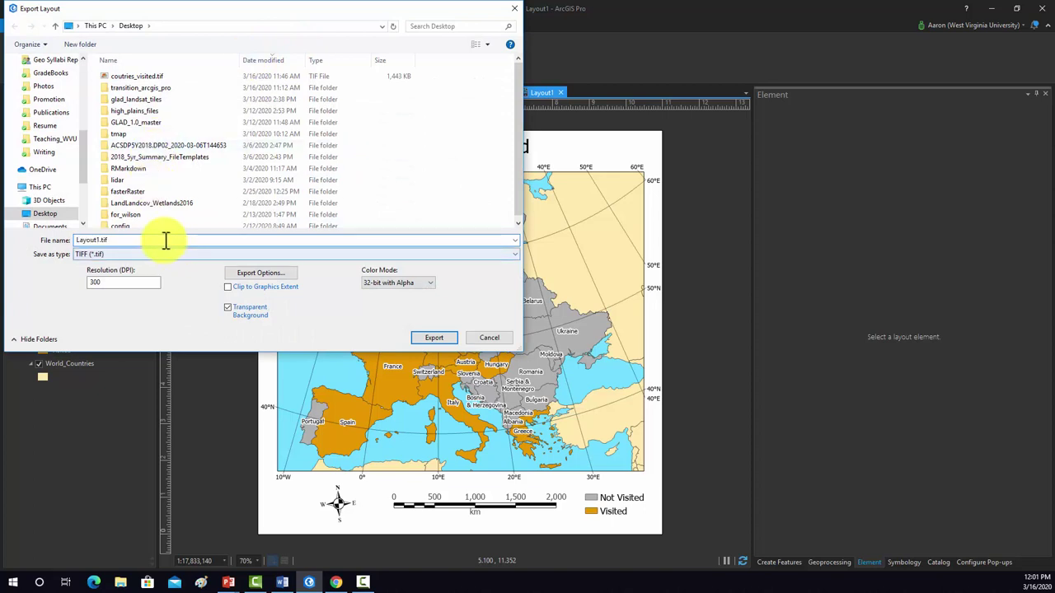
pyautogui.moveTo(159, 240); pyautogui.dragTo(84, 242)
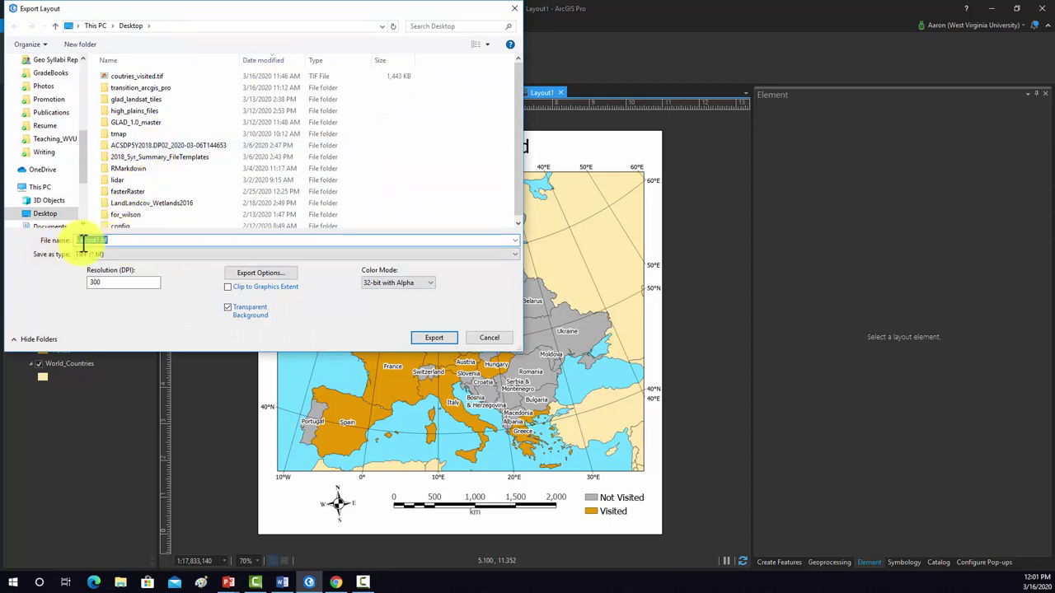
pyautogui.write('countries_visited2')
pyautogui.click(161, 254)
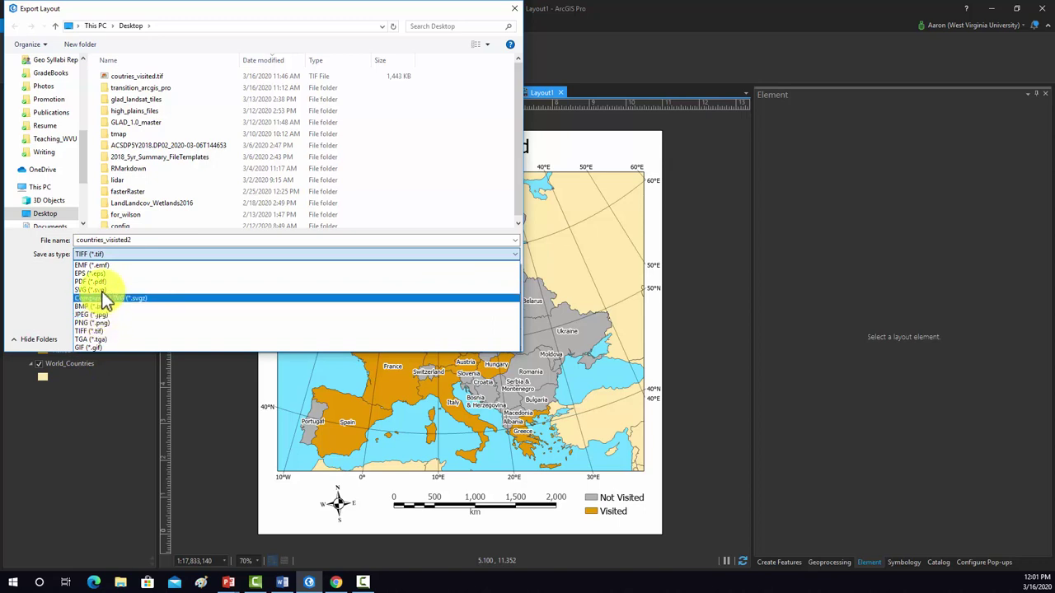
pyautogui.click(100, 333)
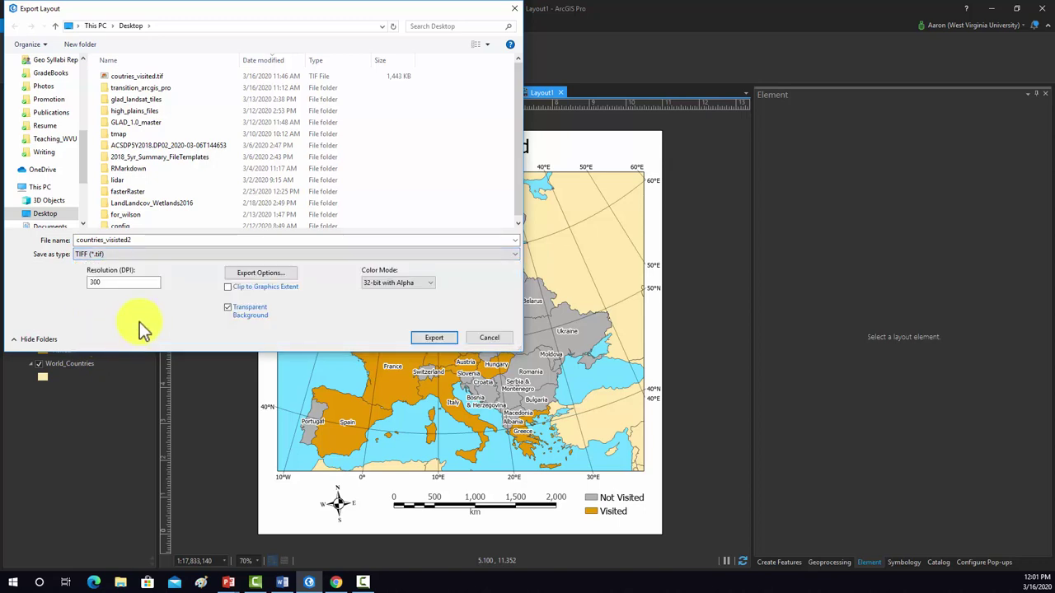
pyautogui.click(433, 337)
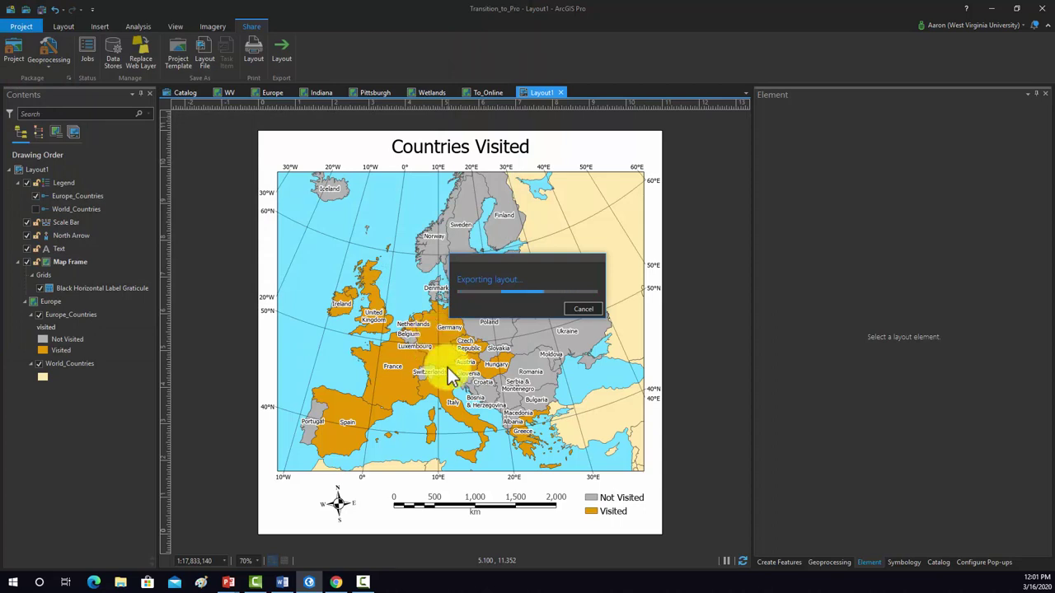
pyautogui.click(120, 582)
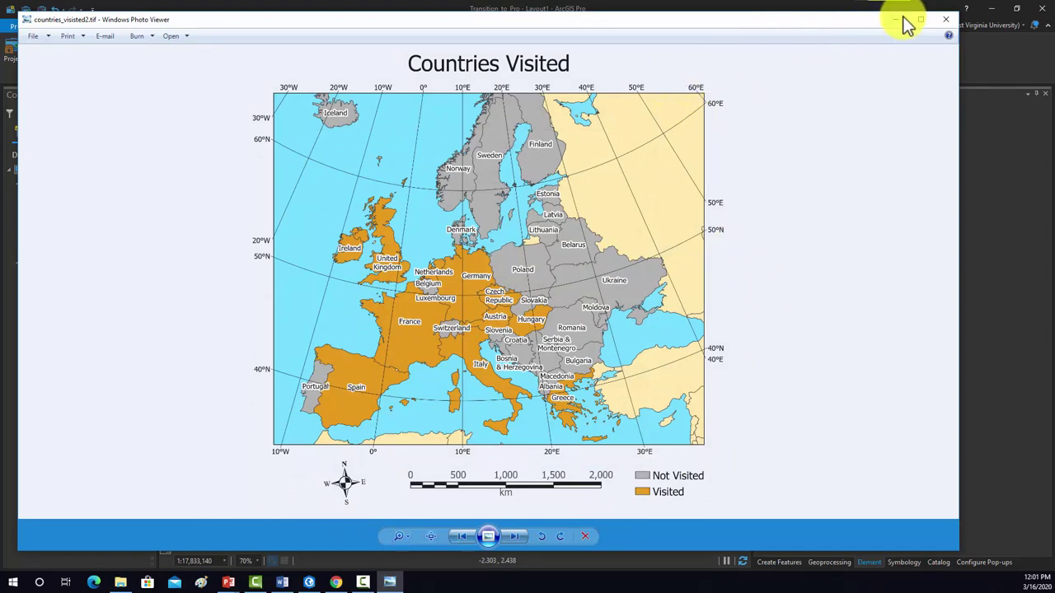
pyautogui.click(945, 19)
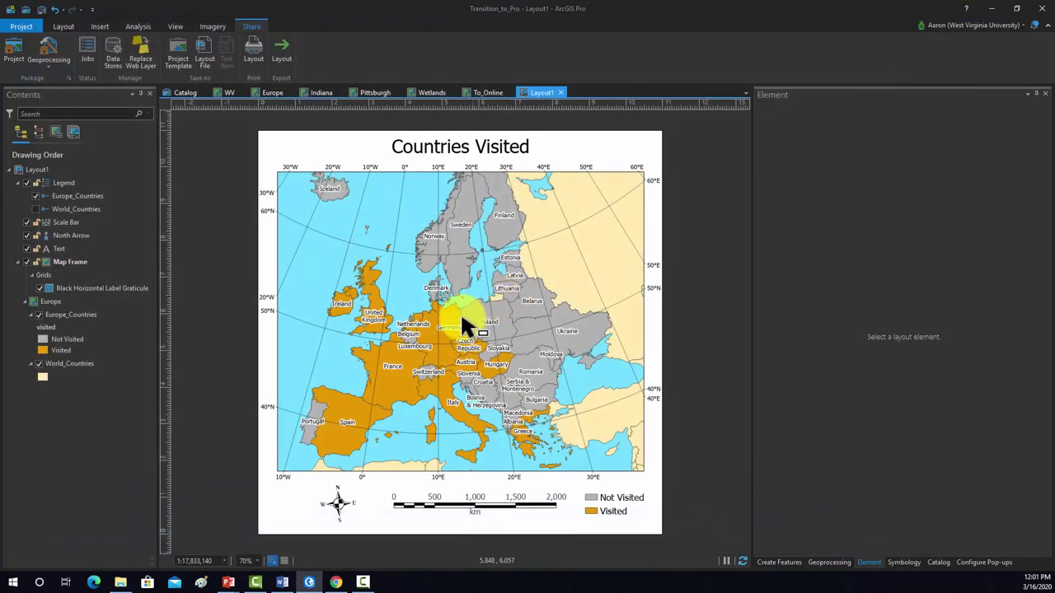